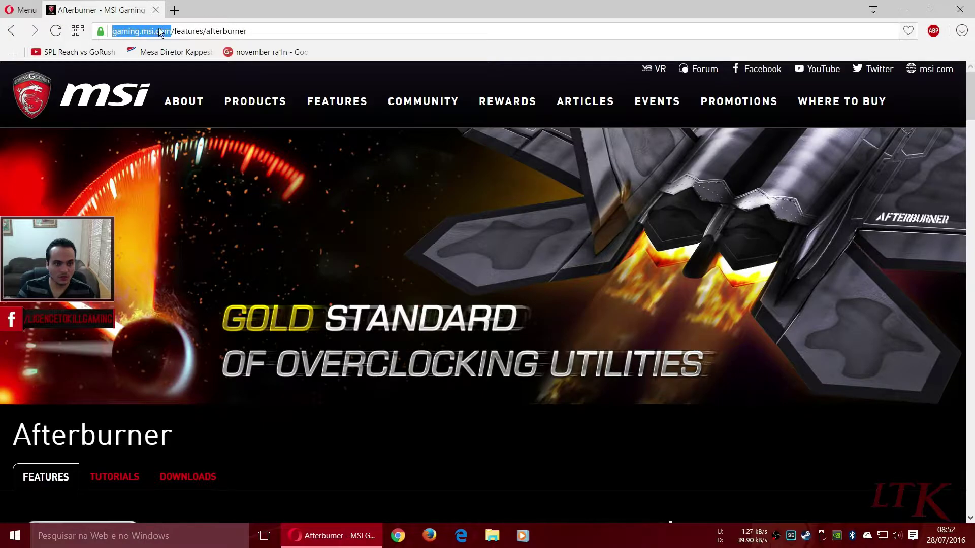
Go to the downloads section of the MSI Afterburner page
click(325, 239)
scroll(325, 240, down, 5)
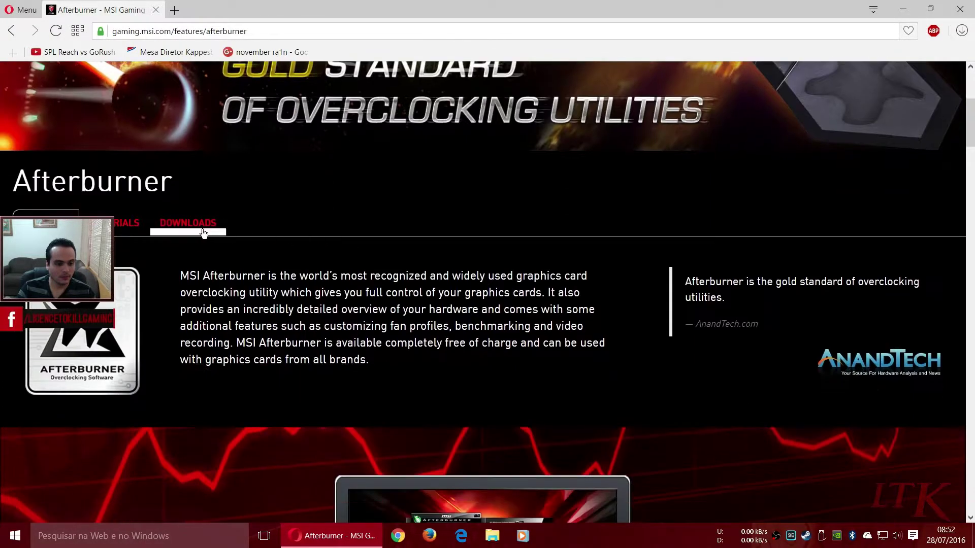
click(223, 223)
scroll(354, 263, down, 3)
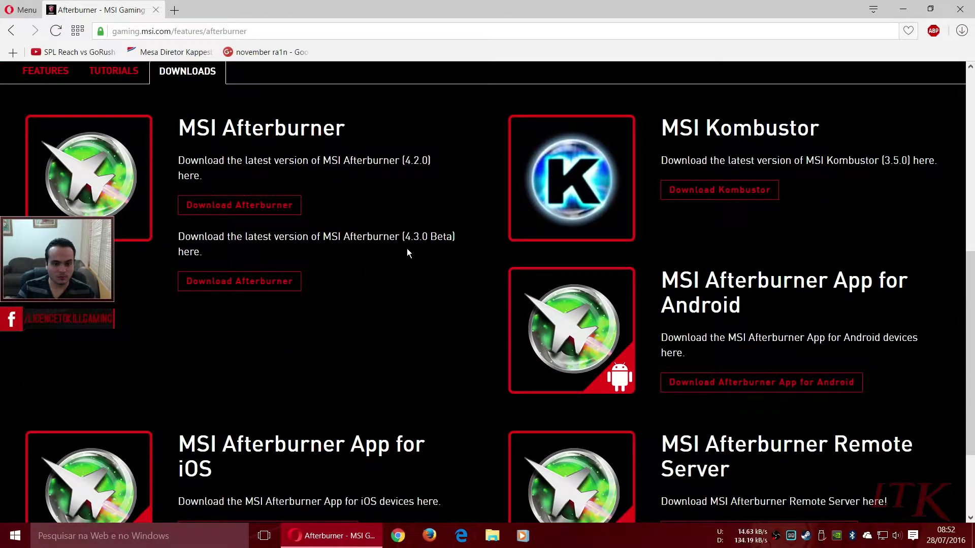
Download MSI Afterburner 4.3.0 Beta and save MSIAfterburnerSetup430Beta4 to the desktop
drag(461, 239, 402, 237)
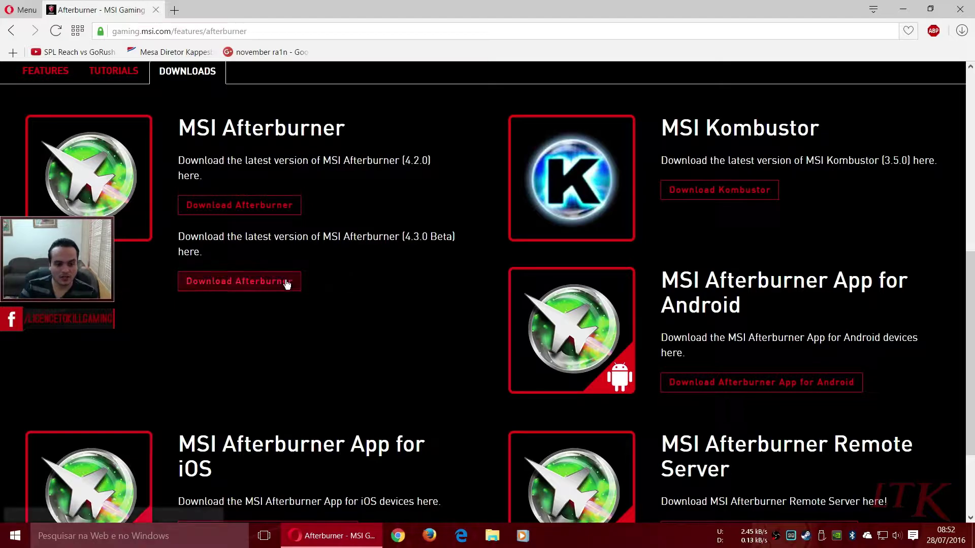
drag(400, 238, 453, 238)
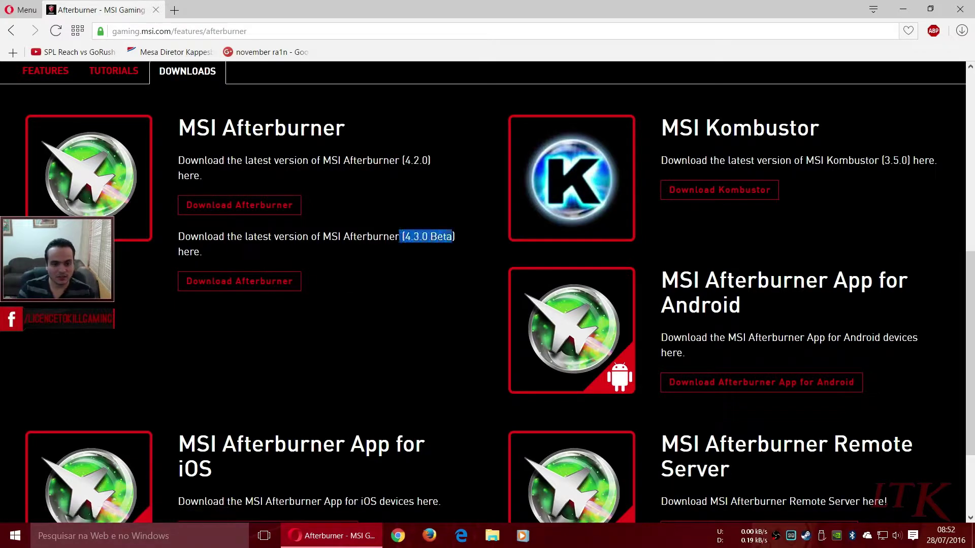
click(282, 284)
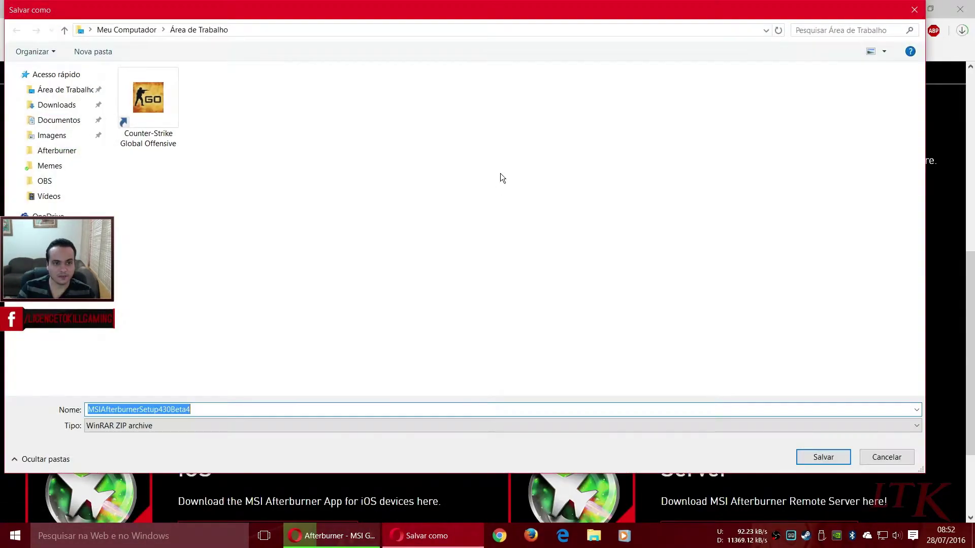
click(823, 457)
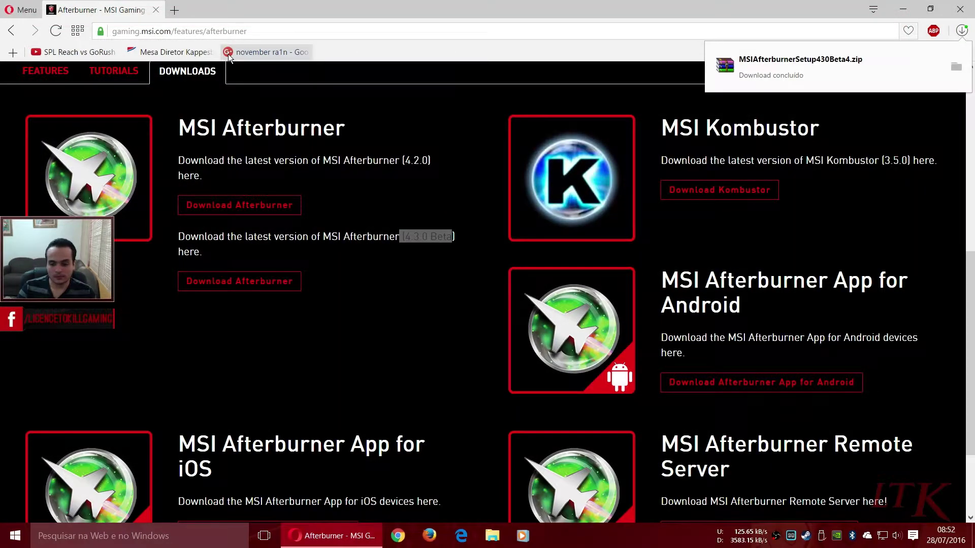
Open the downloaded MSIAfterburnerSetup430Beta4.zip archive and close the browser
click(174, 10)
click(156, 10)
click(962, 30)
click(812, 94)
click(960, 9)
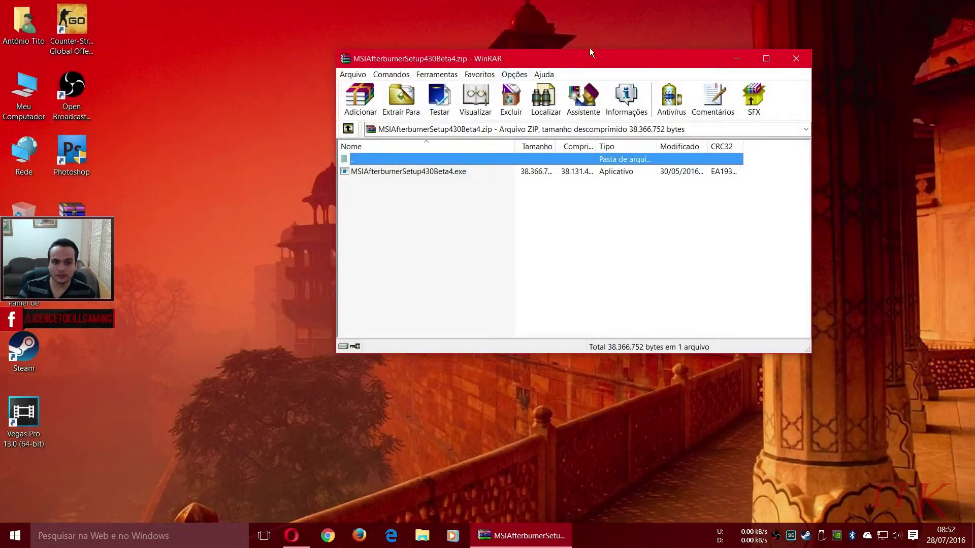
Extract MSIAfterburnerSetup430Beta4.exe from the archive to the desktop and close the archive window
click(407, 172)
drag(408, 172, 137, 262)
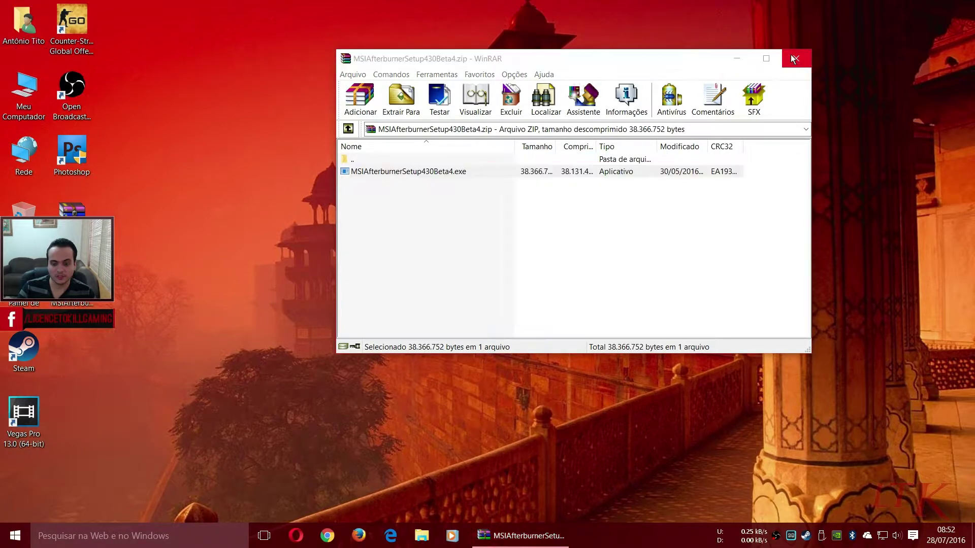
click(795, 58)
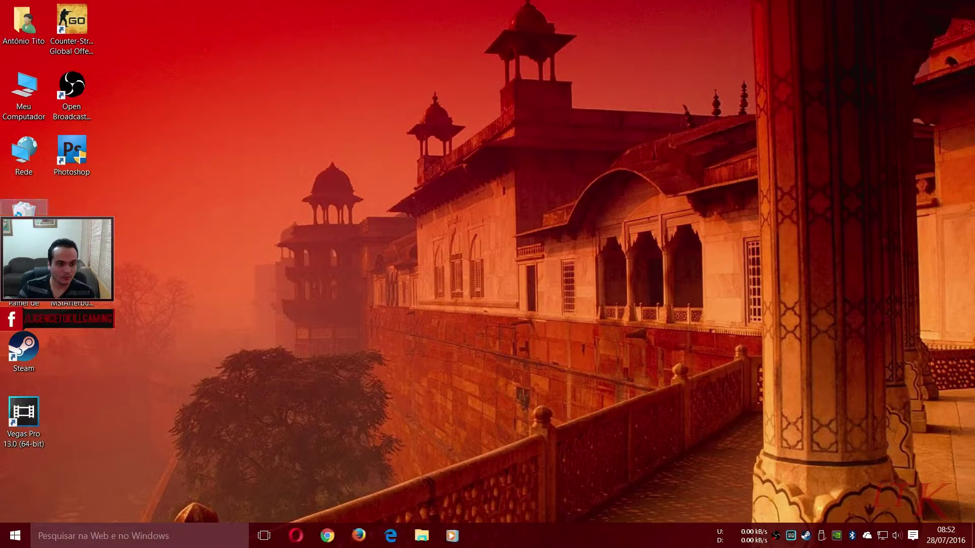
Launch the MSIAfterburnerSetup430Beta4 installer from the desktop and proceed to its license agreement
drag(64, 214, 383, 218)
double_click(383, 219)
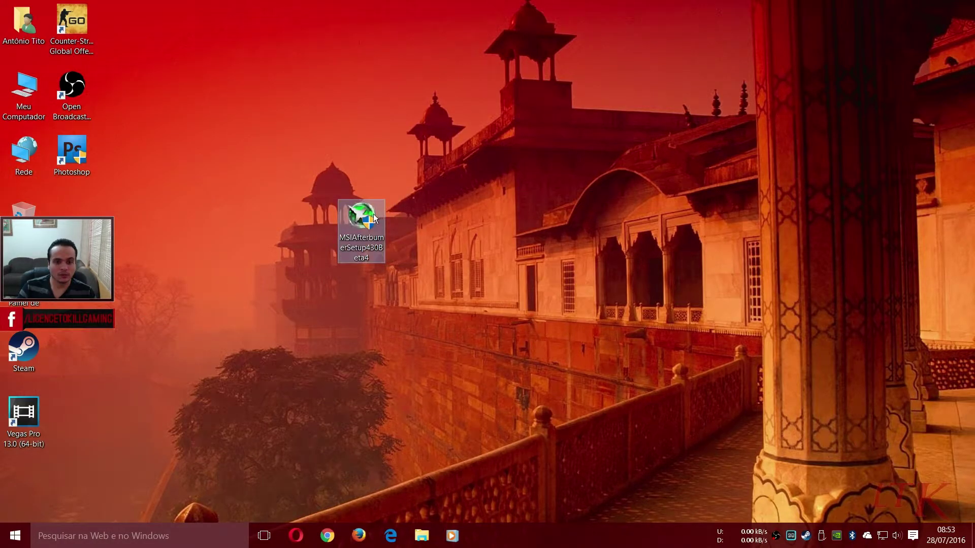
click(496, 298)
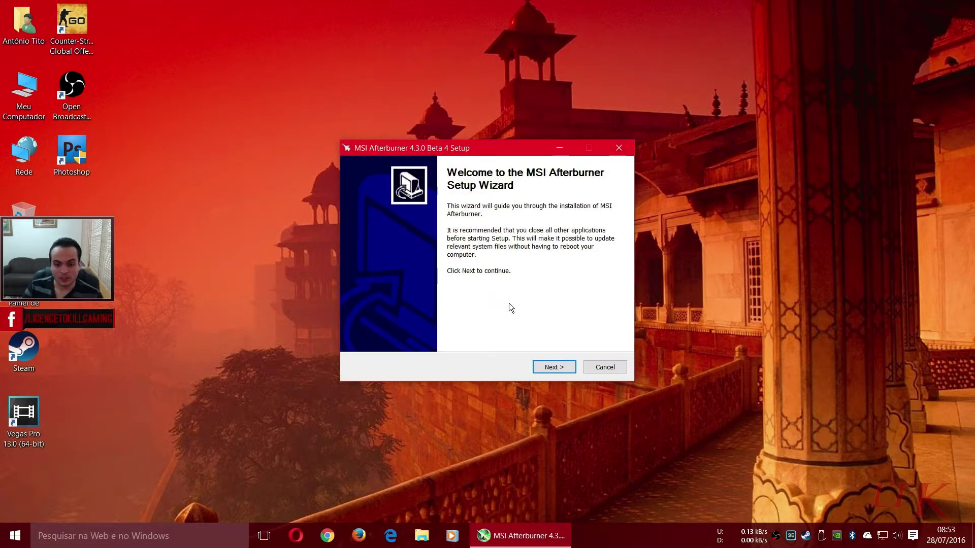
click(563, 367)
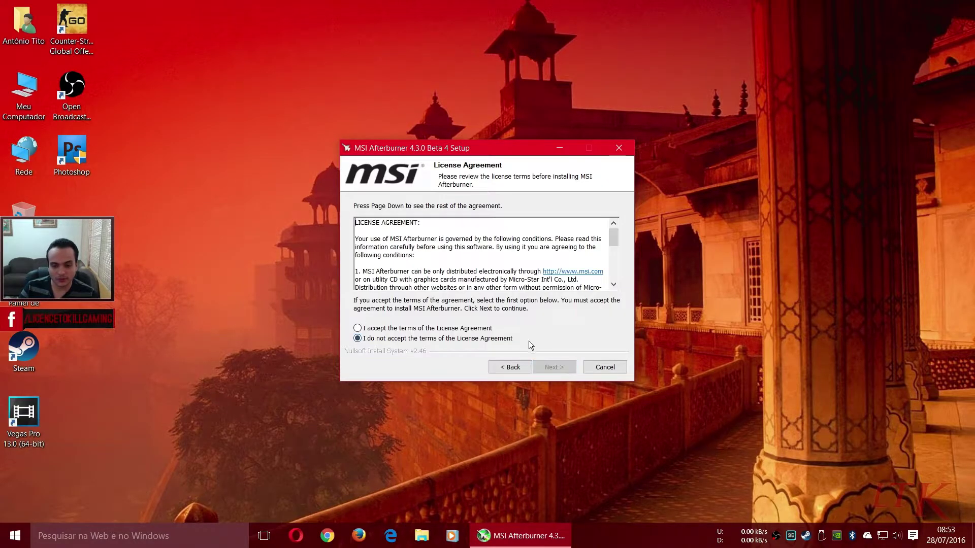
Accept the license agreement and install MSI Afterburner with the default setup options
click(482, 330)
click(551, 368)
click(552, 368)
click(552, 368)
click(552, 368)
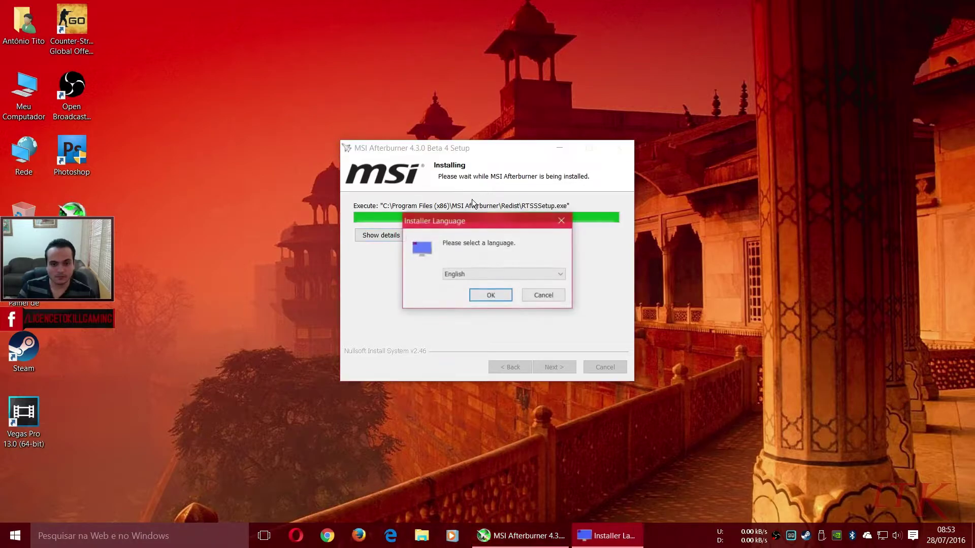
Arrange the installer windows side by side and start the RivaTuner Statistics Server setup in English
drag(479, 212, 744, 174)
drag(582, 146, 513, 95)
drag(704, 186, 614, 153)
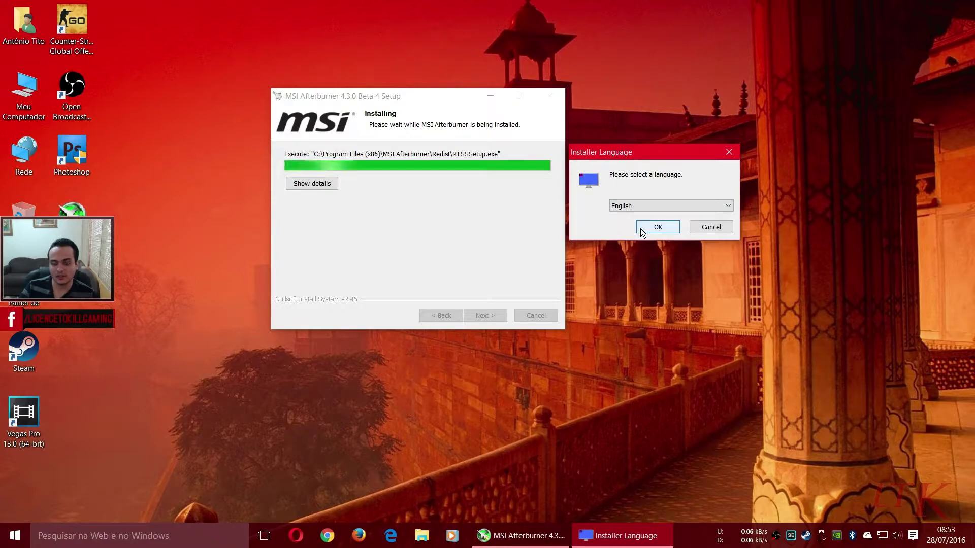
click(658, 227)
Accept the license, install RivaTuner Statistics Server with the default folders, and finish its setup wizard
click(554, 367)
click(463, 329)
click(555, 366)
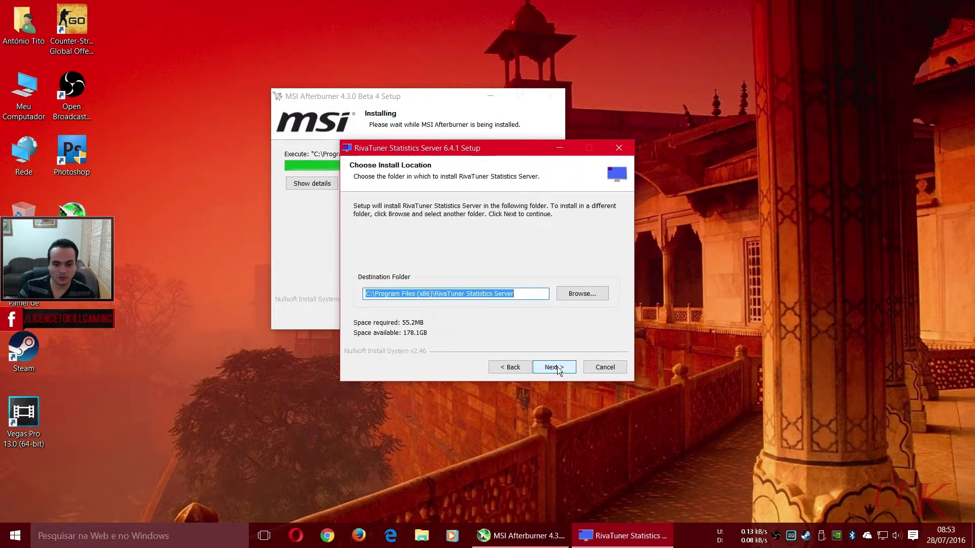
click(557, 367)
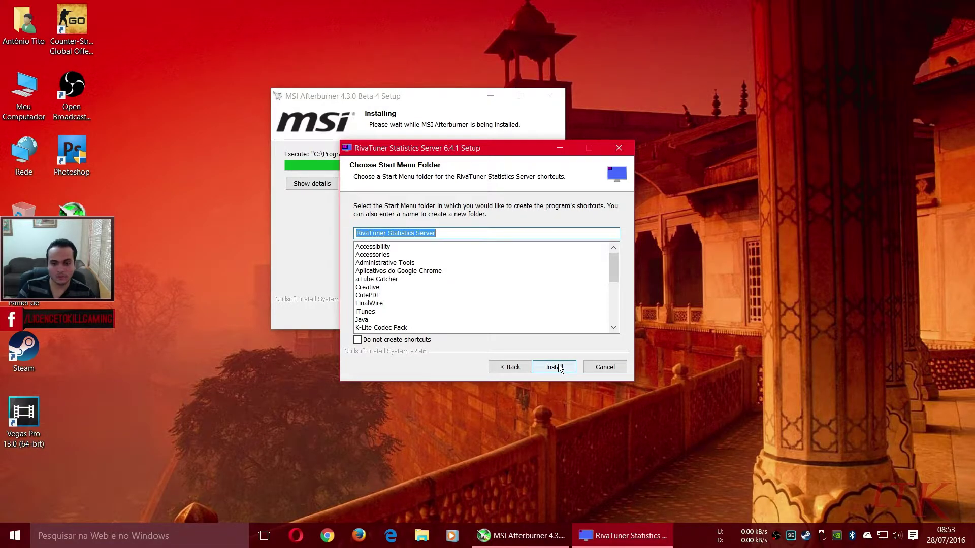
click(559, 367)
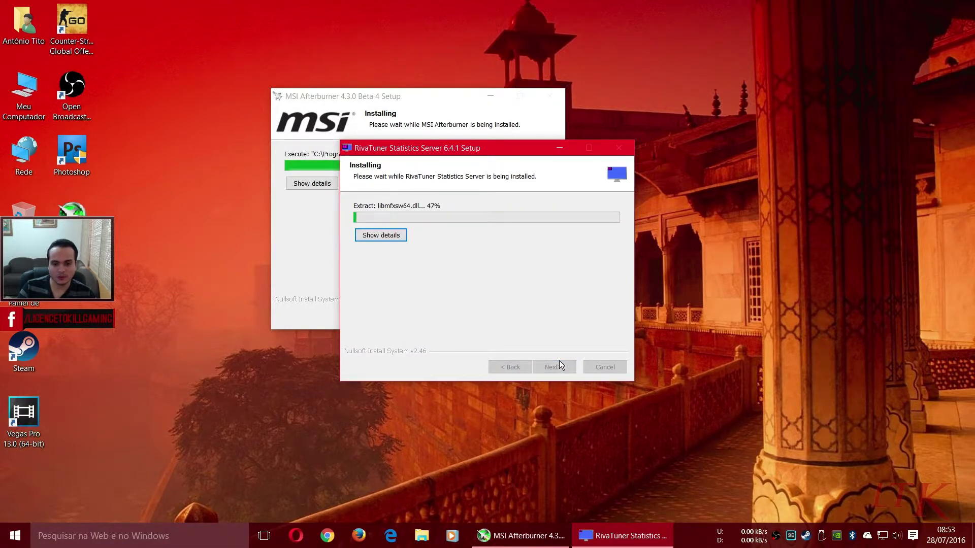
drag(459, 144, 694, 91)
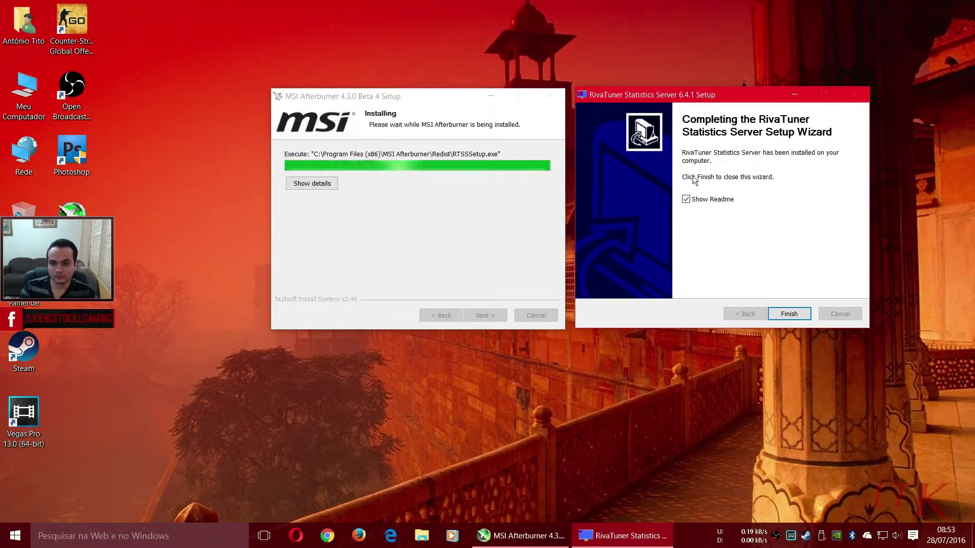
click(789, 314)
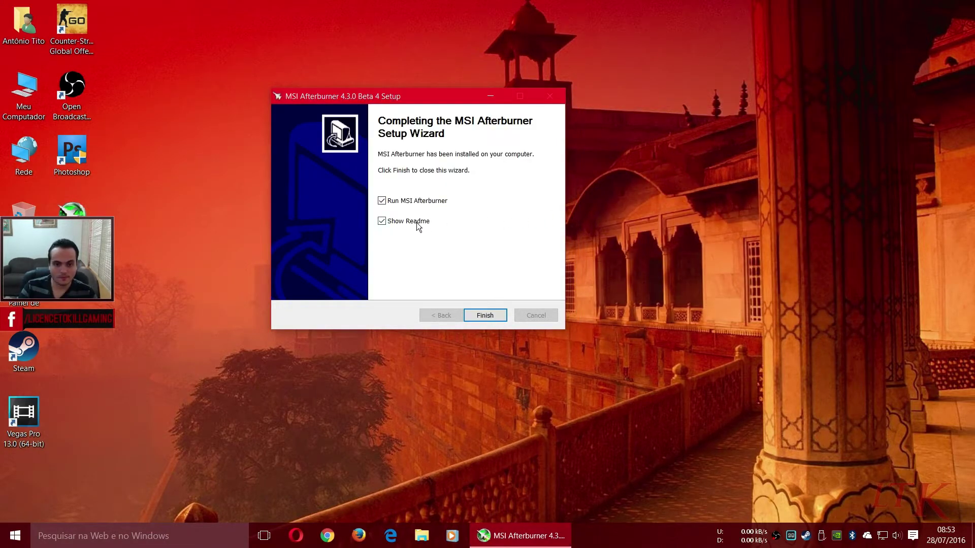
Finish the MSI Afterburner setup with the Readme turned off, run the program, and reposition its window
drag(414, 103, 462, 146)
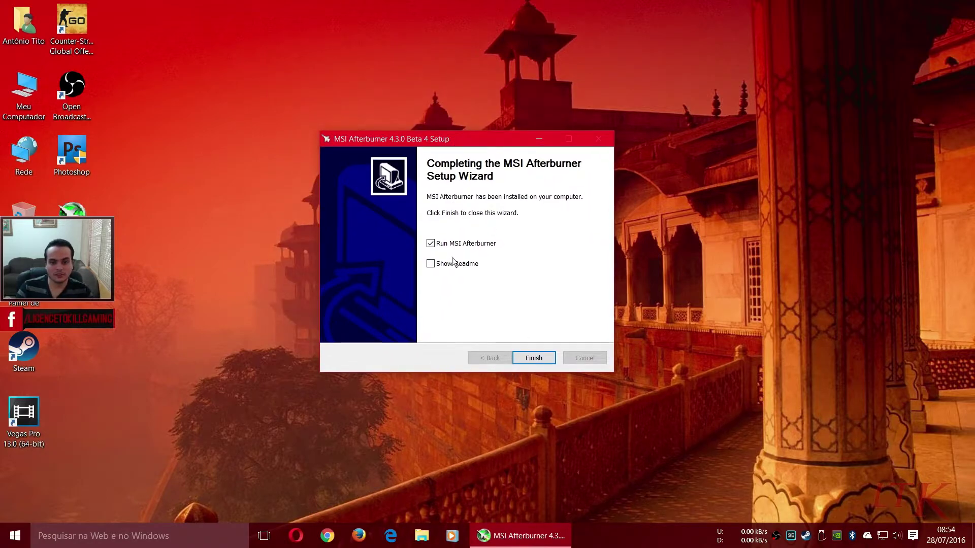
click(526, 358)
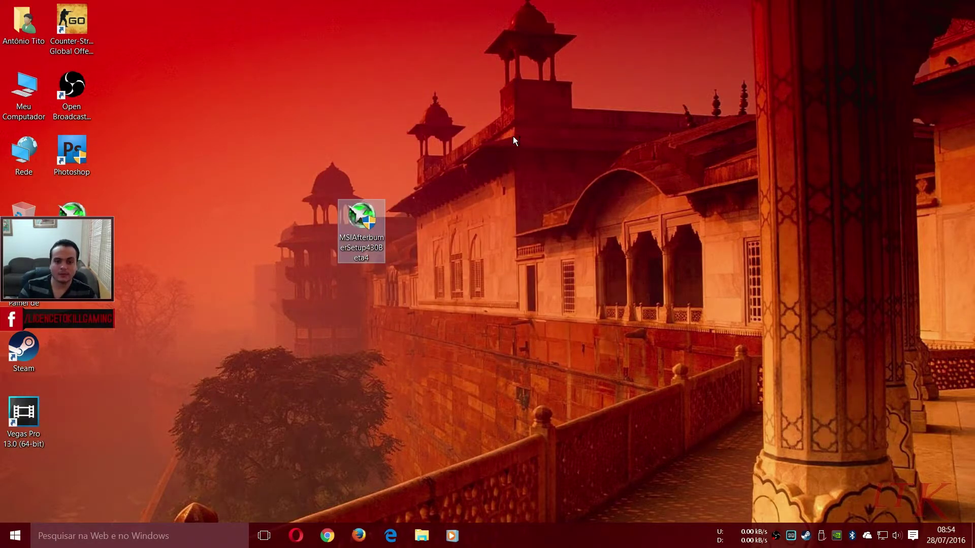
drag(509, 137, 617, 122)
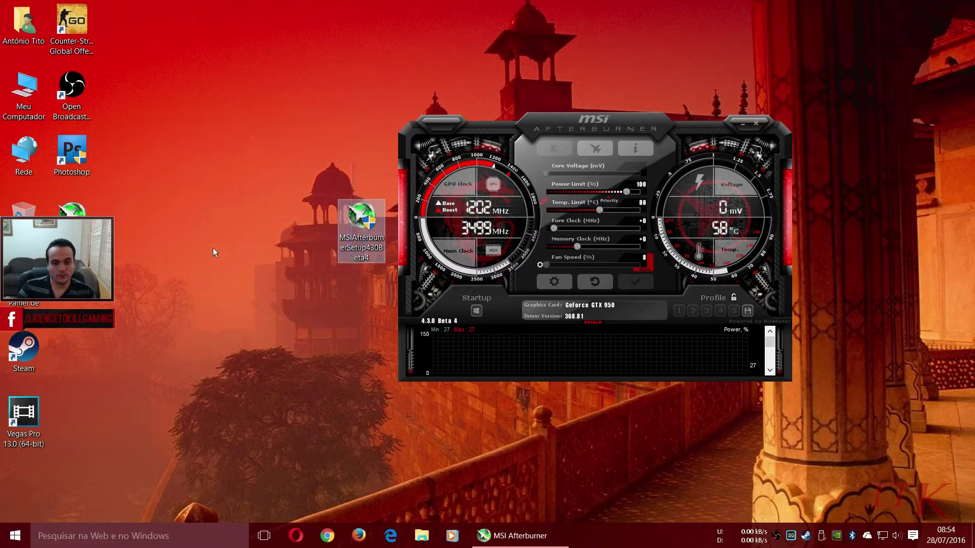
drag(596, 235, 453, 244)
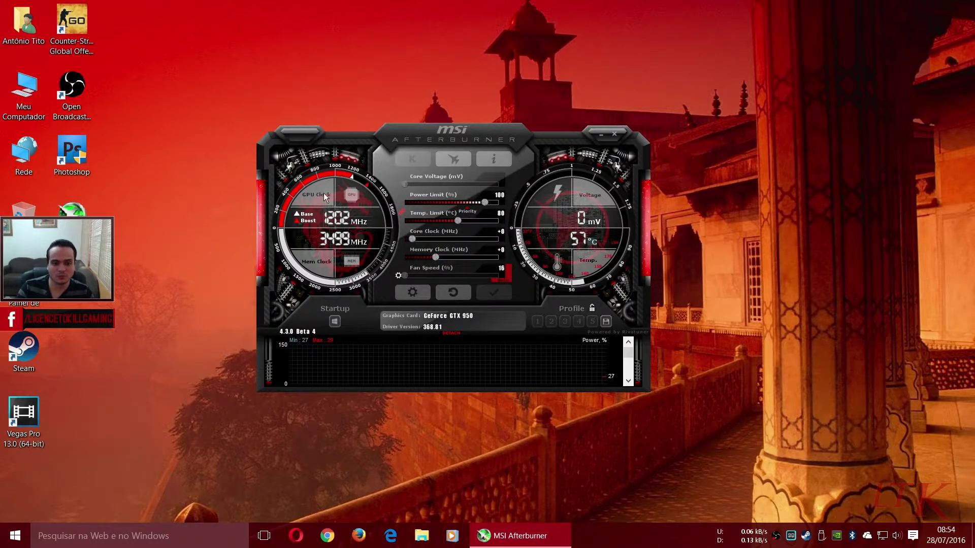
Enable Unlock voltage control and Unlock voltage monitoring in the Afterburner properties
click(410, 293)
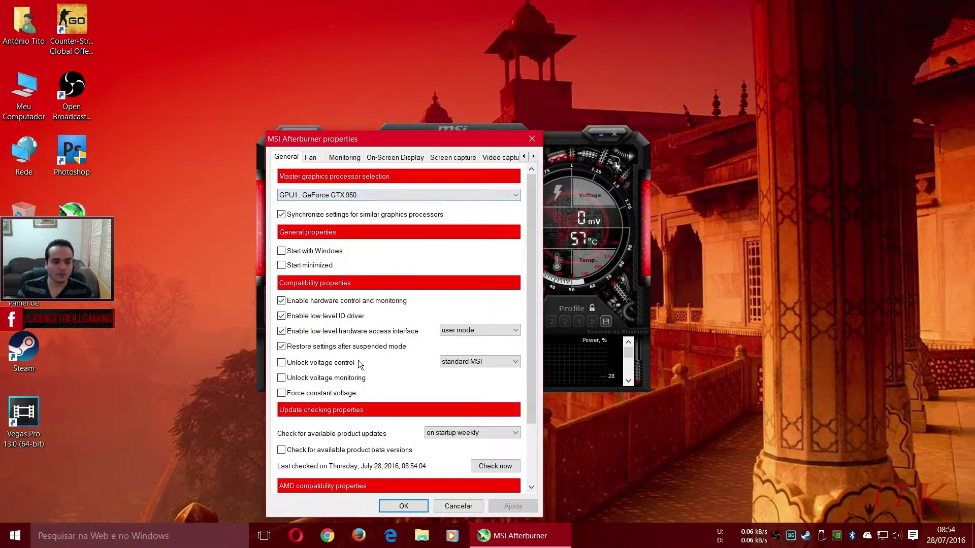
click(326, 364)
drag(531, 353, 354, 368)
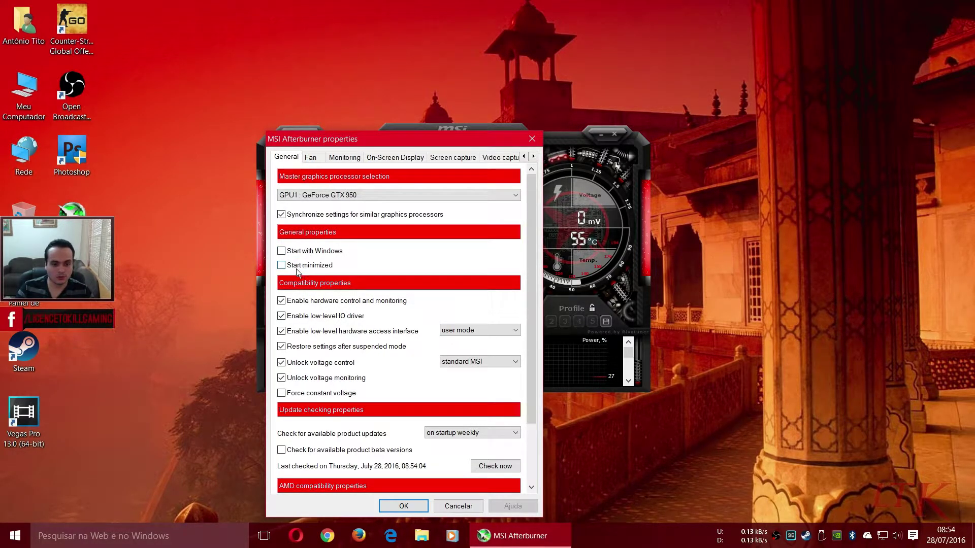
View the fan control properties and open the hardware monitoring properties
click(313, 158)
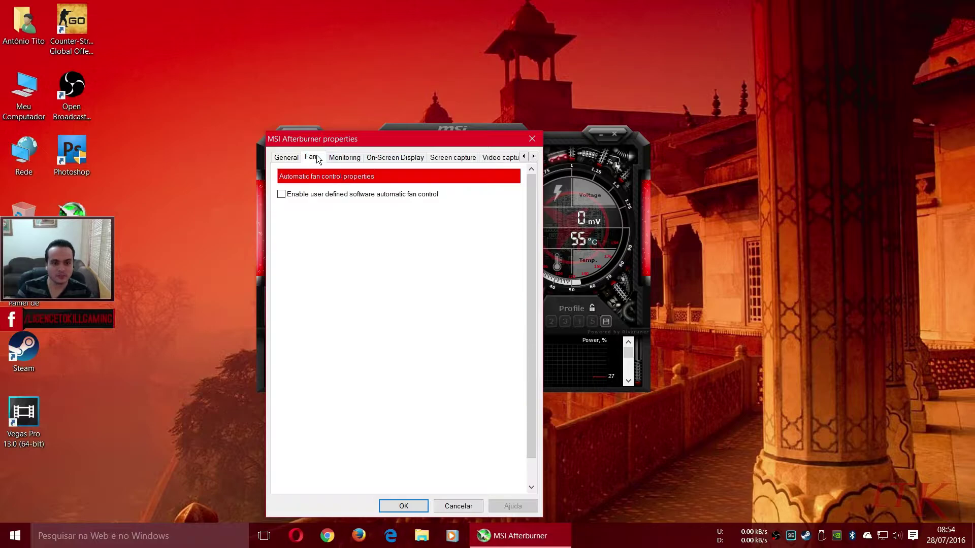
click(349, 159)
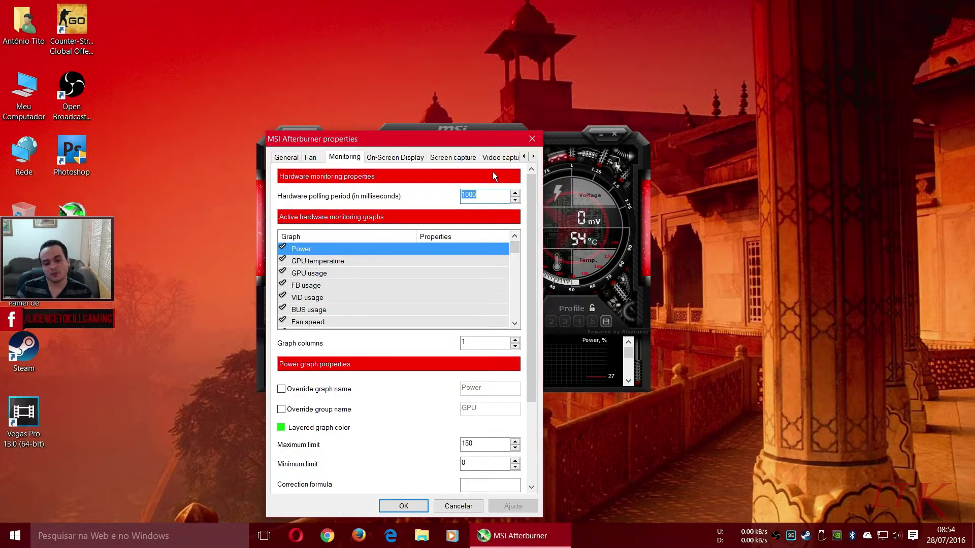
Try setting the hardware polling period to 500 milliseconds
click(491, 198)
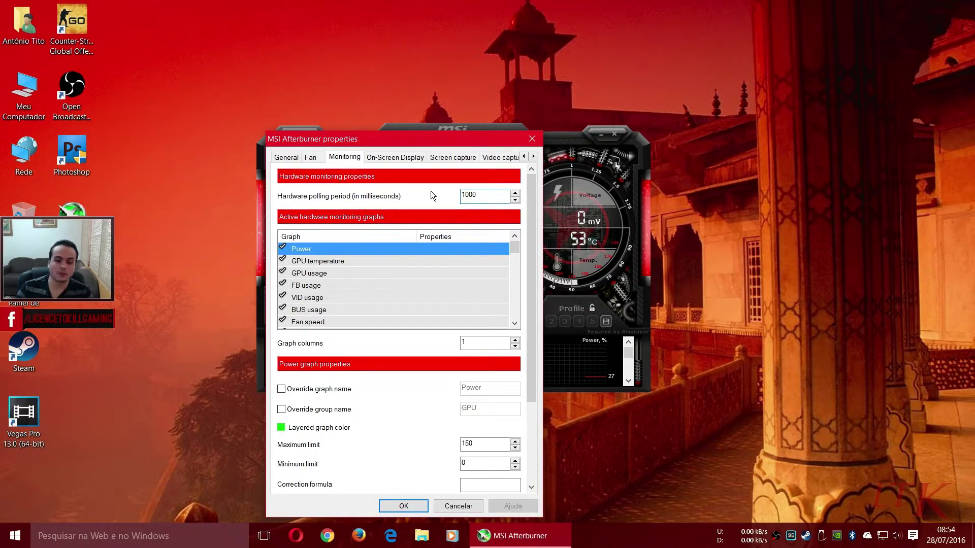
double_click(489, 198)
text(500)
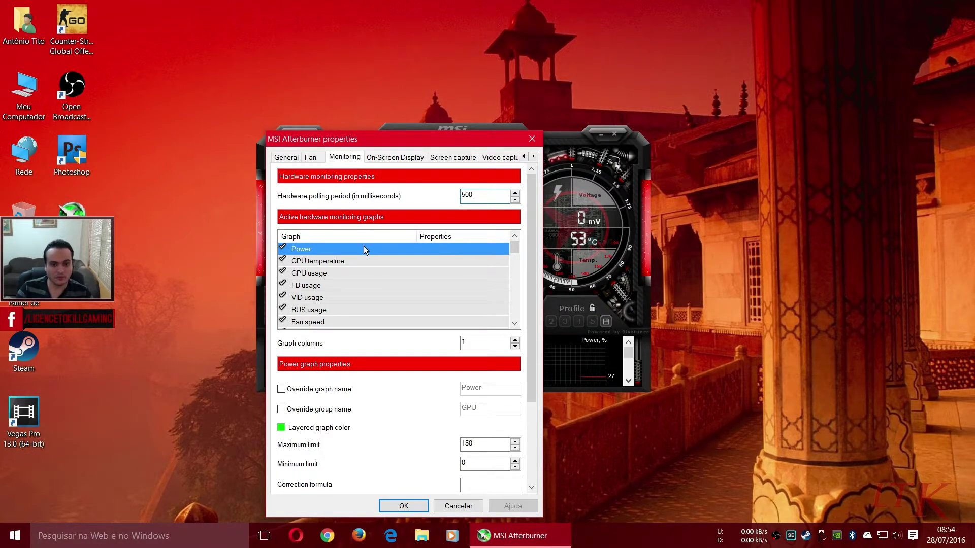
Set the GPU temperature graph to show in the On-Screen Display
click(340, 261)
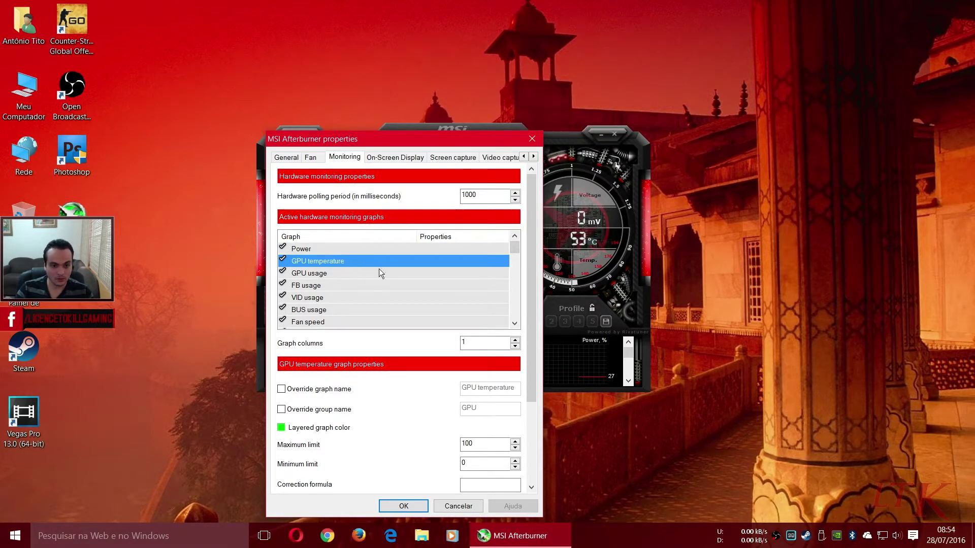
drag(529, 355, 529, 364)
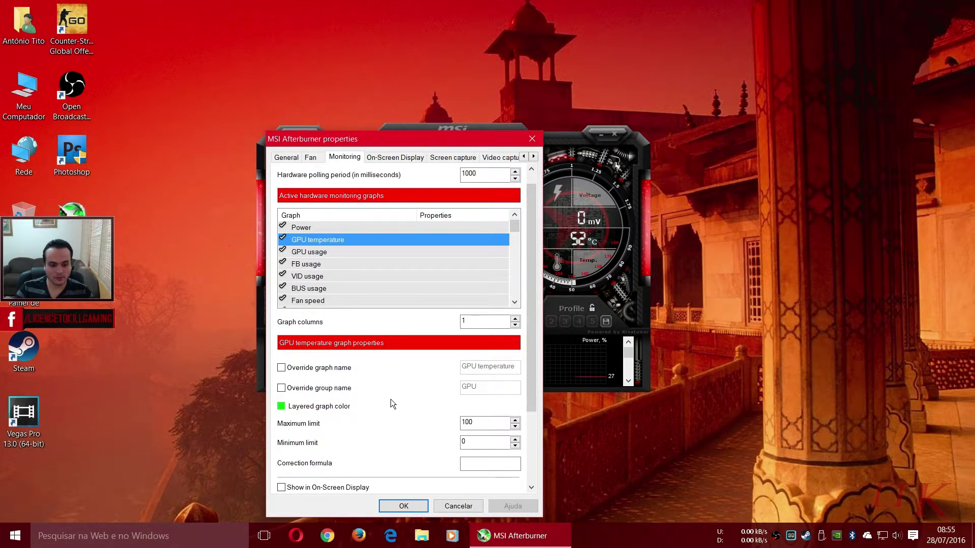
click(327, 488)
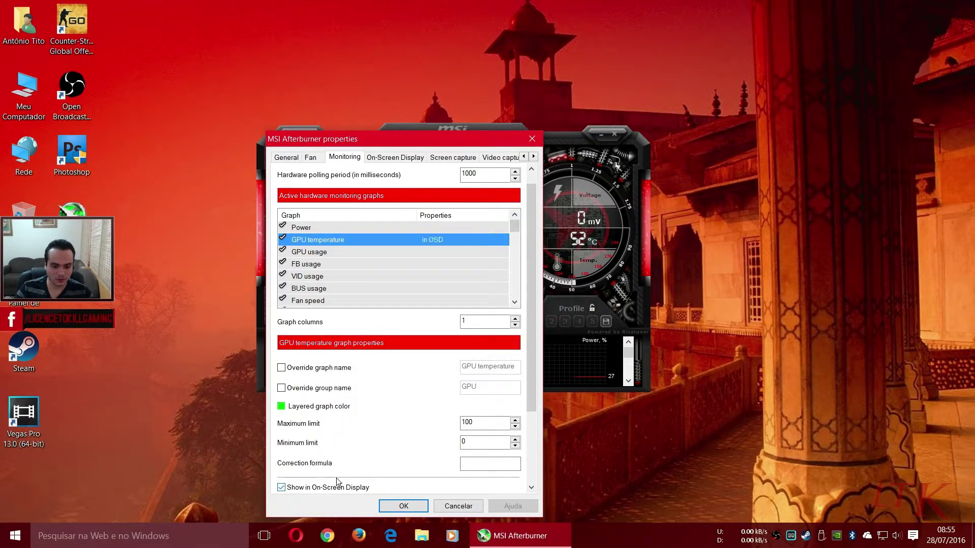
Override the GPU temperature graph's group name with GTX 950 and select the entered name
click(336, 390)
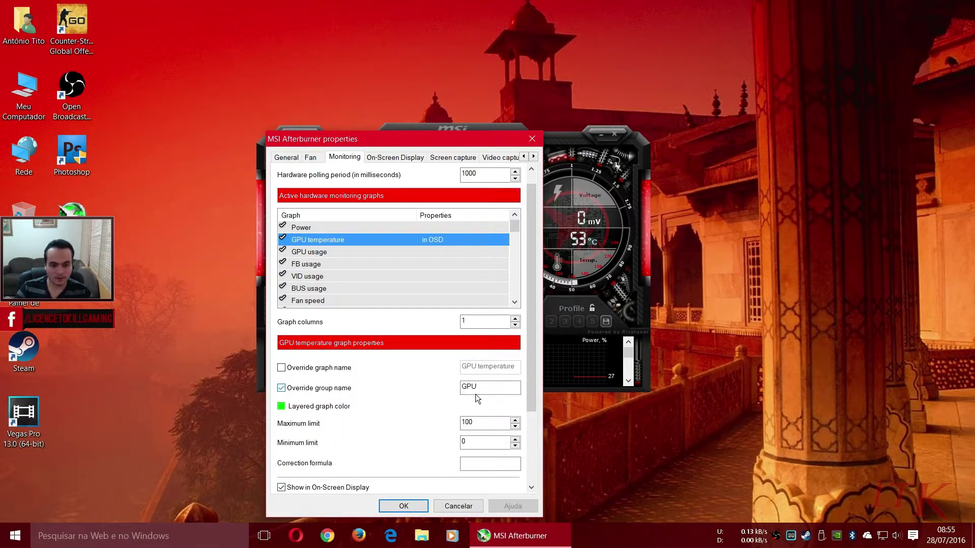
text(GF)
key(BackSpace)
text(TX )
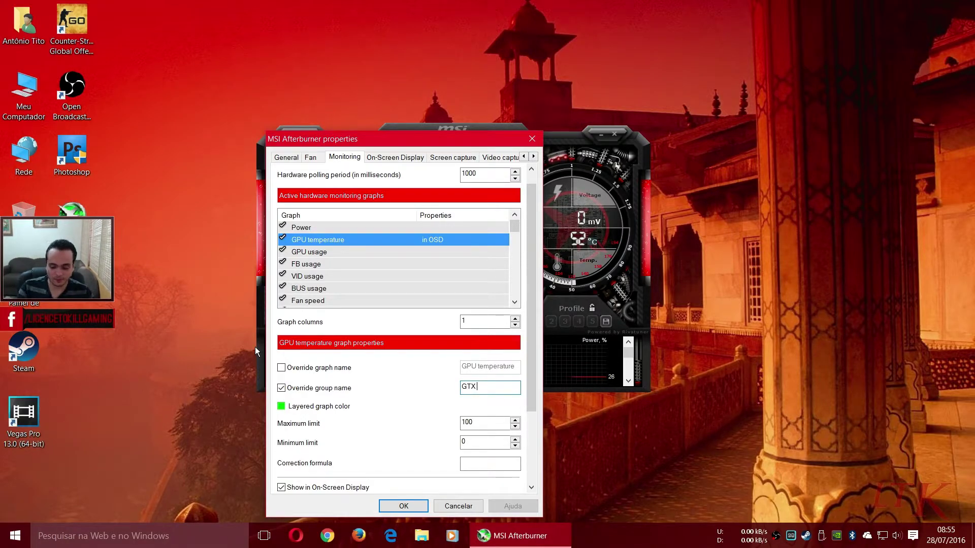
text(950)
drag(500, 388, 303, 371)
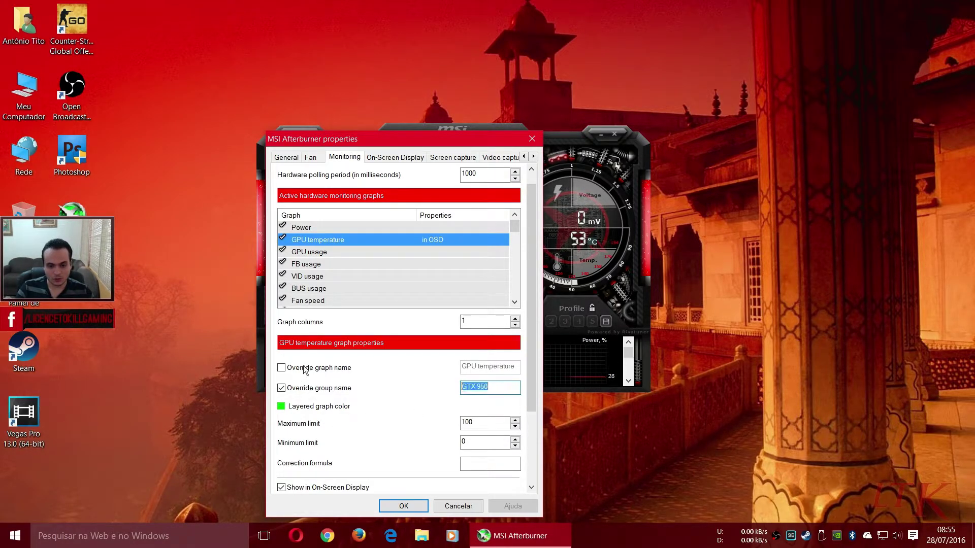
Show the GPU usage graph in the On-Screen Display and override its group name with GTX 950
click(324, 253)
click(334, 387)
key(Tab)
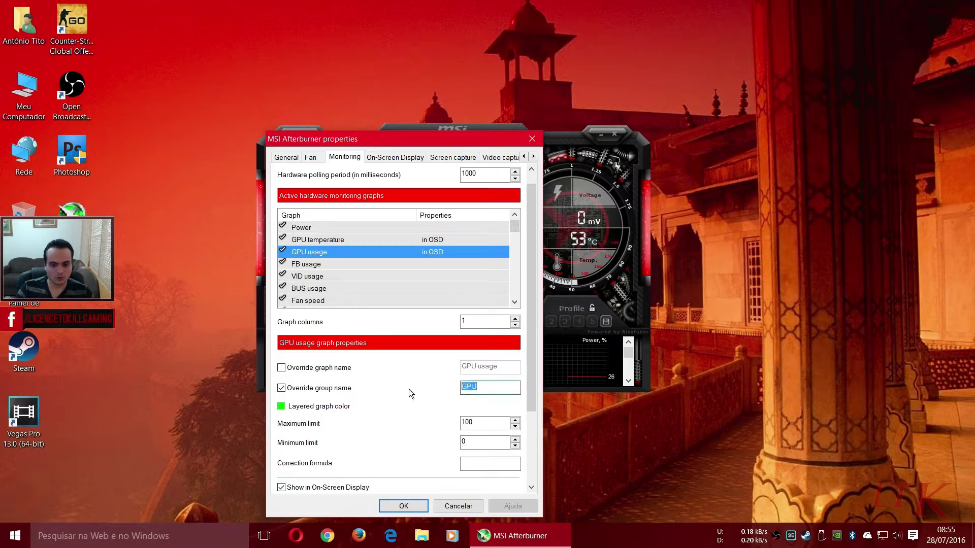
Show the Core clock graph in the On-Screen Display and override its group name with GTX 950
scroll(287, 278, down, 2)
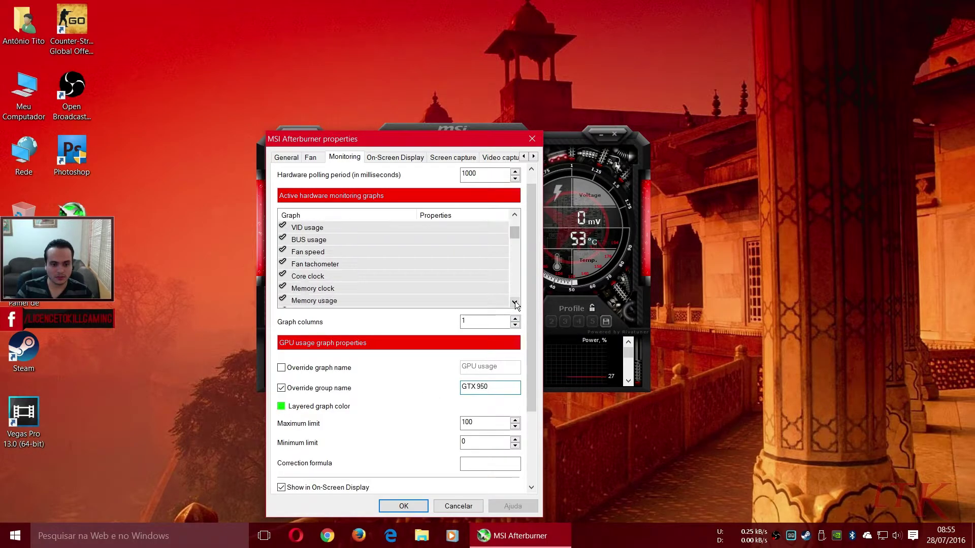
click(318, 277)
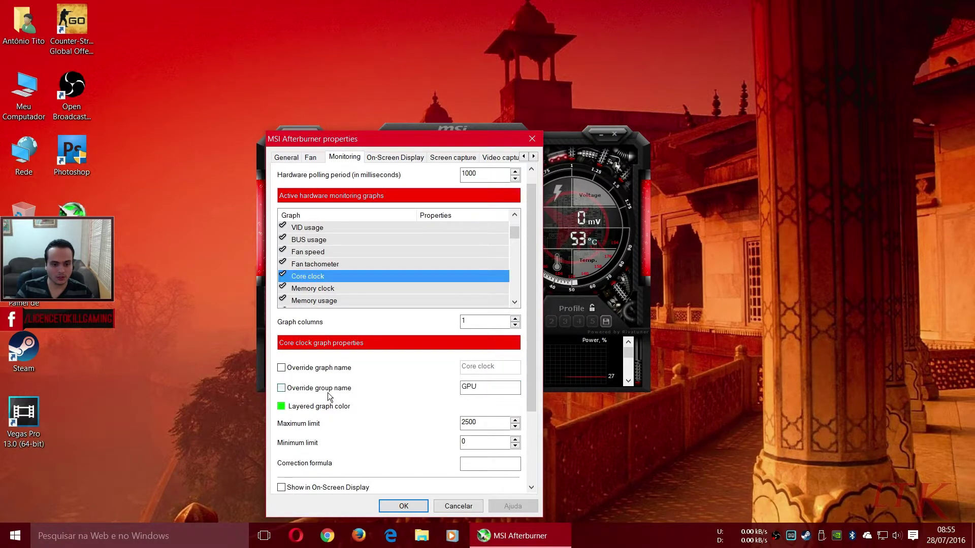
click(349, 489)
double_click(475, 387)
text(GTX 950)
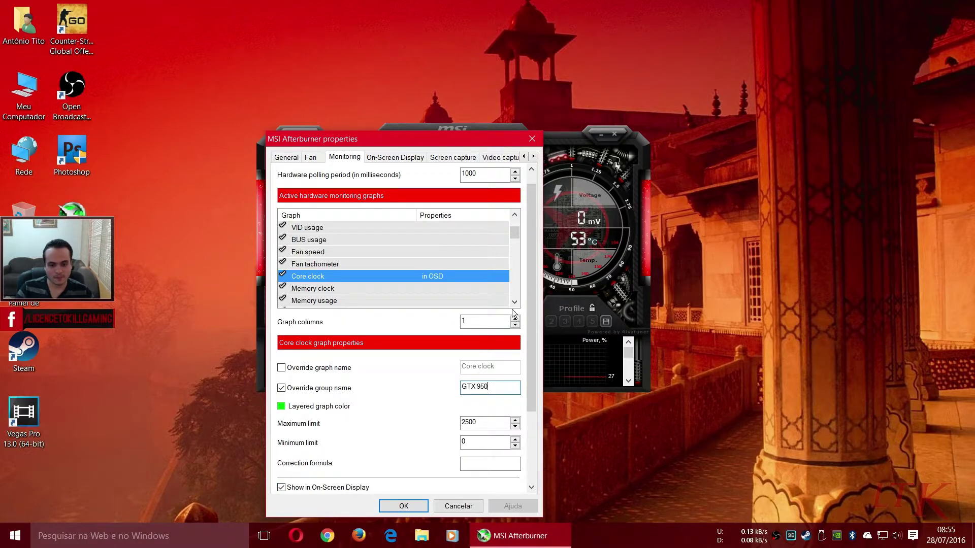
Show the Memory usage graph in the On-Screen Display and override its group name with VRAM
click(515, 303)
click(515, 302)
click(323, 278)
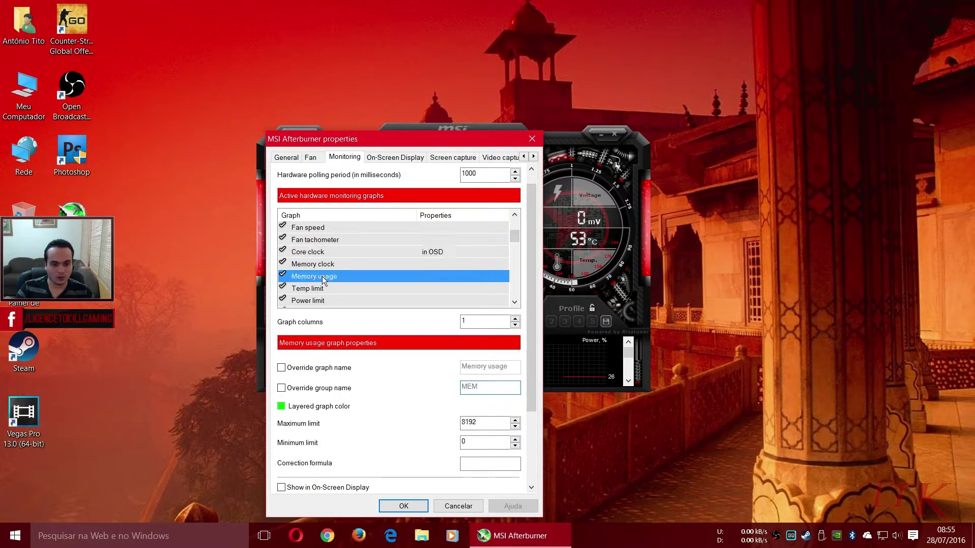
click(353, 489)
double_click(475, 387)
text(vram)
key(BackSpace)
key(BackSpace)
key(BackSpace)
key(BackSpace)
text(VRAM)
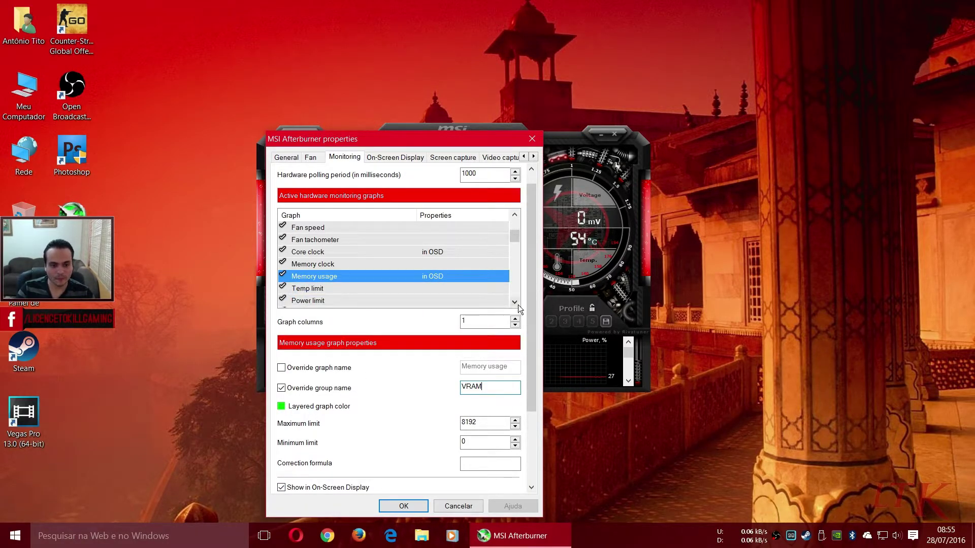
Activate the Framerate graph and show it in the On-Screen Display
scroll(514, 302, down, 2)
click(311, 289)
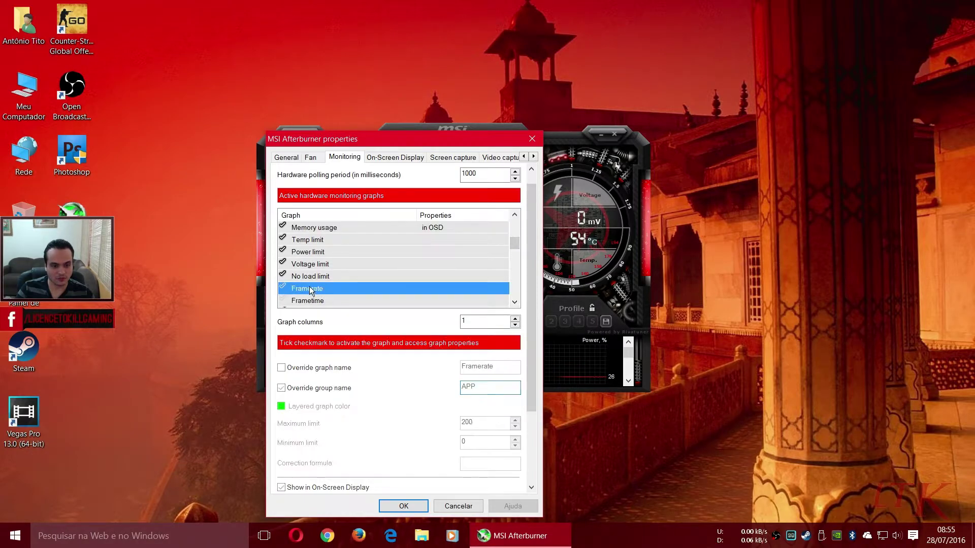
scroll(310, 300, down, 1)
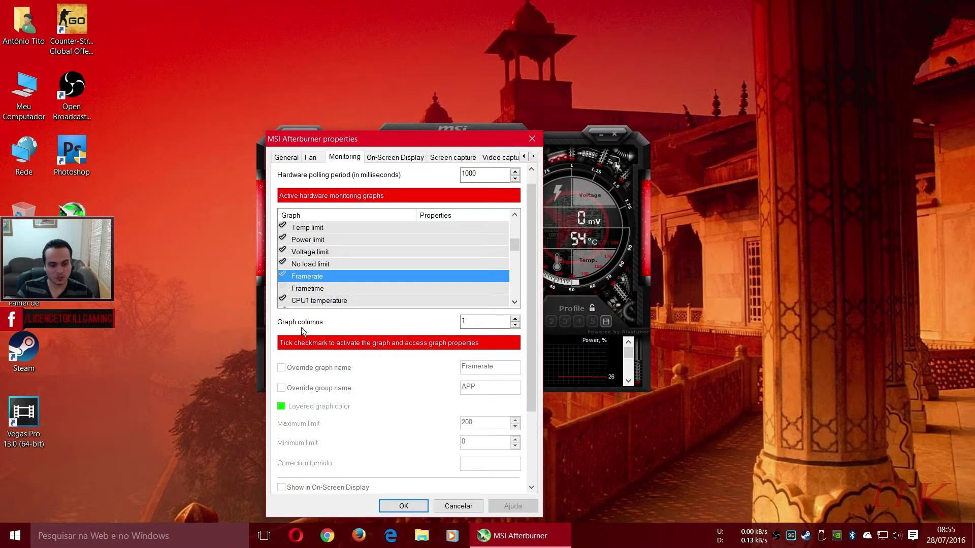
click(283, 276)
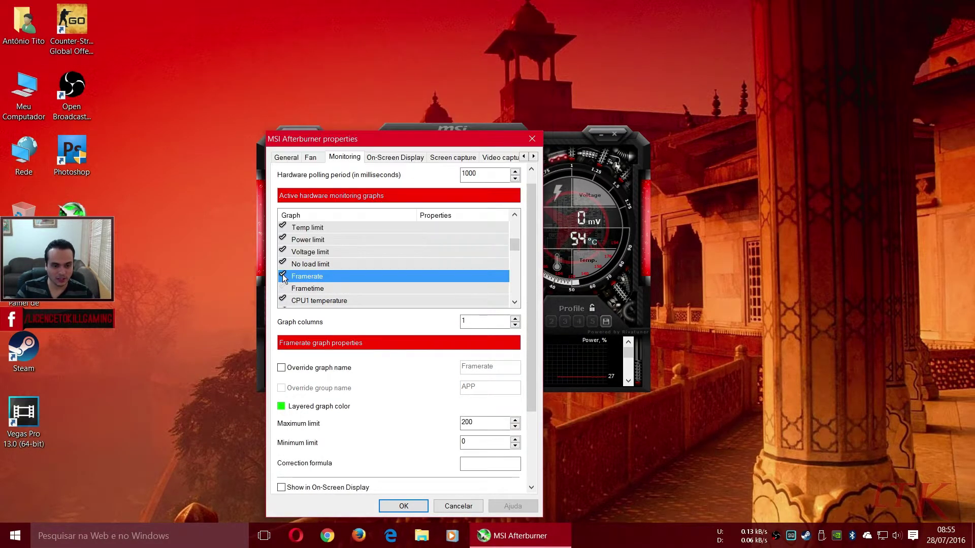
click(326, 489)
Show the overall CPU temperature graph in the On-Screen Display and override its group name with i7 3930K
click(514, 303)
click(515, 303)
click(514, 303)
click(515, 303)
click(515, 303)
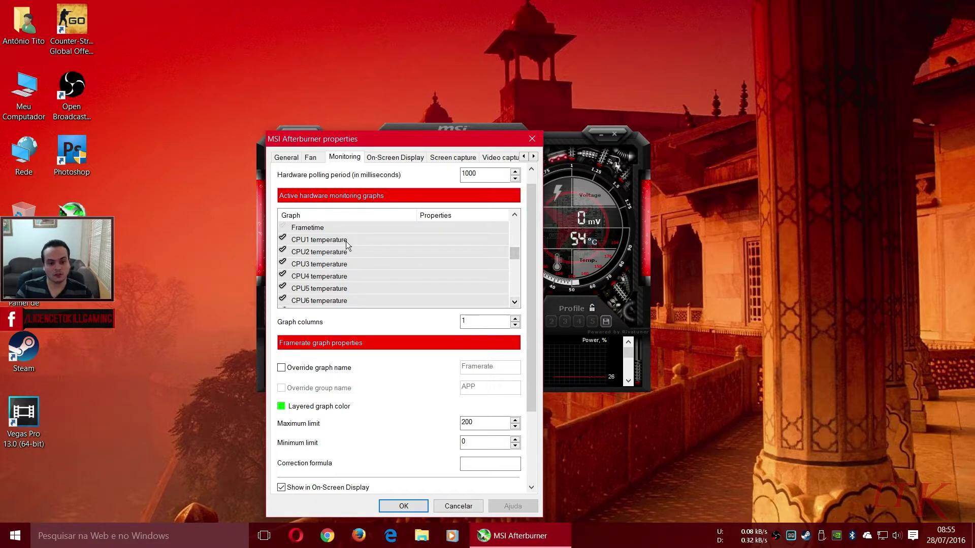
click(515, 303)
click(514, 303)
click(515, 303)
click(515, 304)
mouse_move(517, 270)
mouse_down()
mouse_move(514, 252)
mouse_move(517, 270)
mouse_up()
click(516, 263)
scroll(492, 273, down, 4)
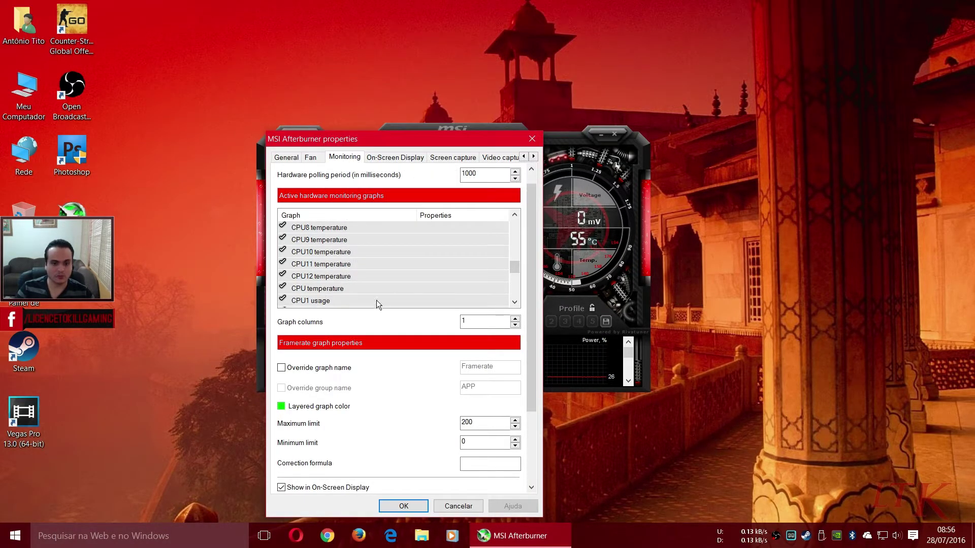
click(328, 290)
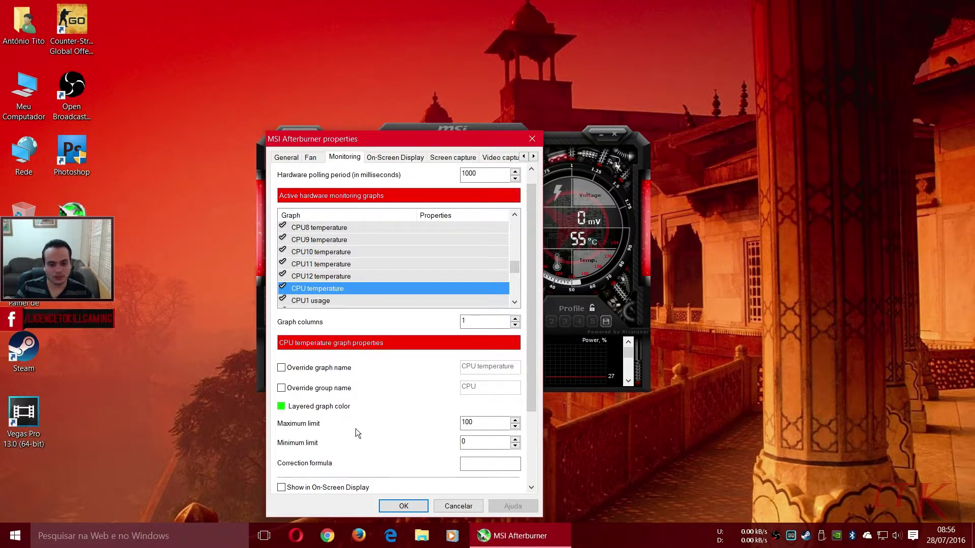
click(337, 390)
click(357, 488)
click(281, 389)
click(281, 388)
key(BackSpace)
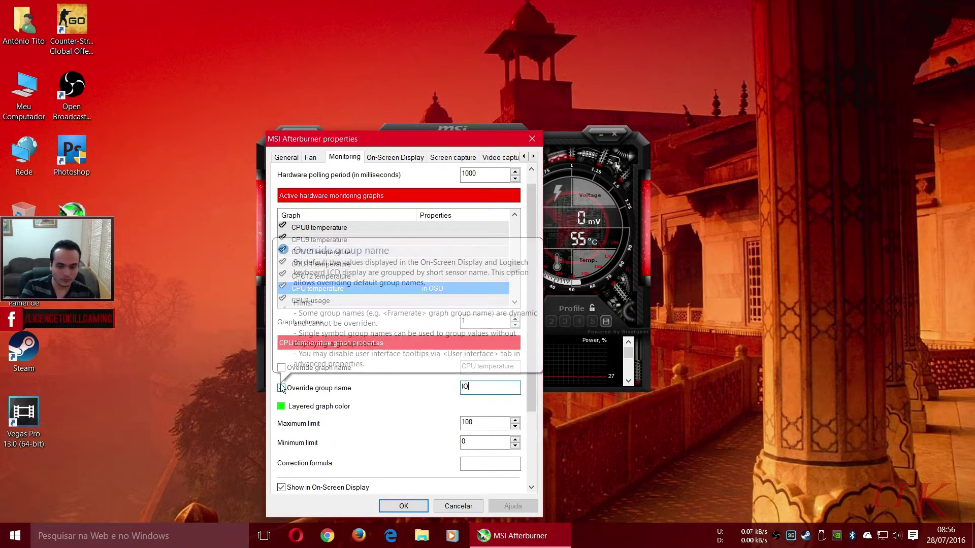
text(i7 3930K)
key(ctrl+a)
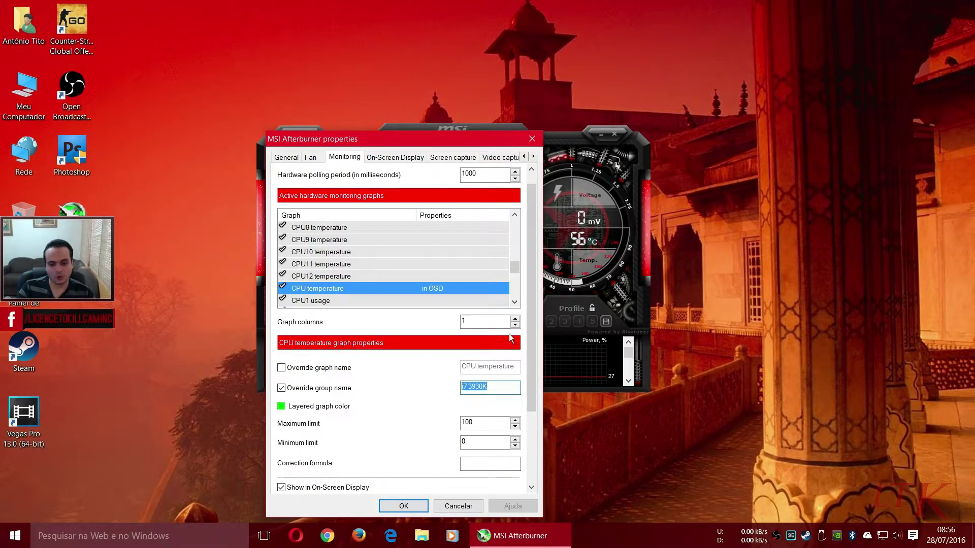
Show the overall CPU usage graph in the On-Screen Display and override its group name with i7 3930K
click(514, 303)
click(515, 302)
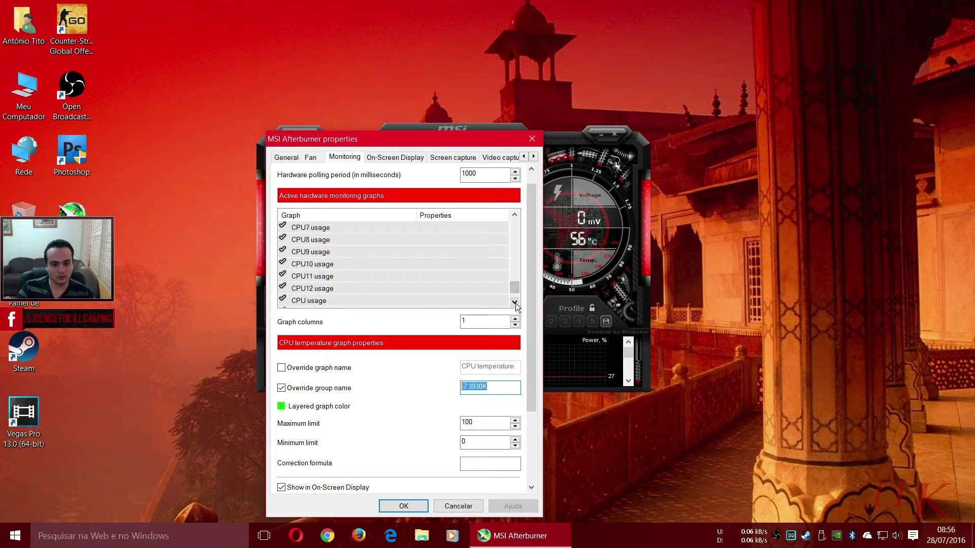
click(455, 290)
click(341, 389)
click(347, 488)
click(478, 389)
Show the RAM usage graph in the On-Screen Display
click(514, 303)
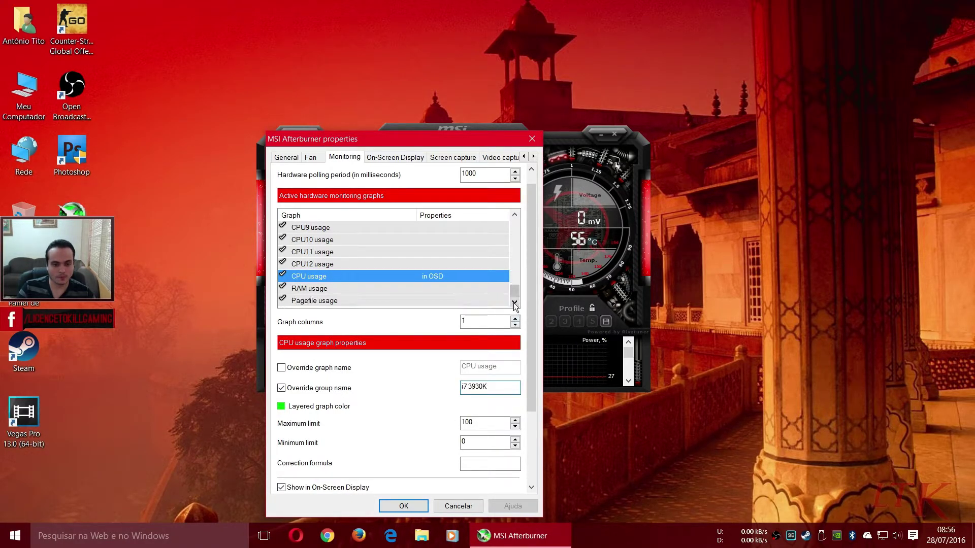
click(318, 289)
click(342, 489)
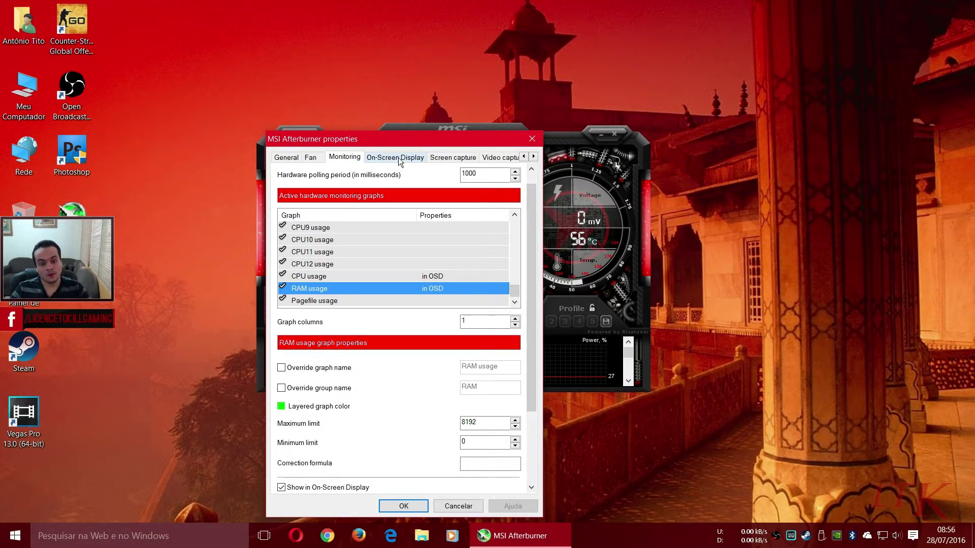
Set the hardware polling period to 500 milliseconds
double_click(485, 175)
text(500)
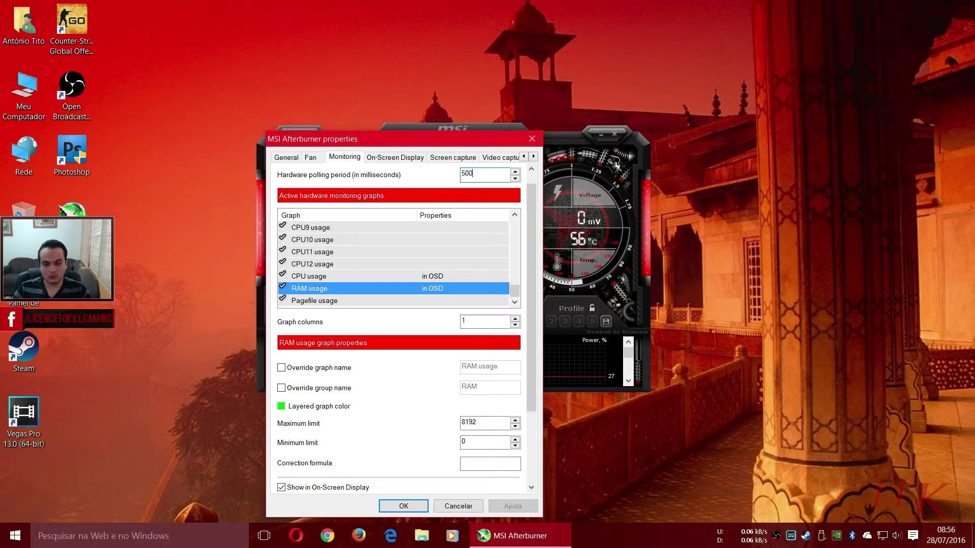
scroll(478, 195, up, 1)
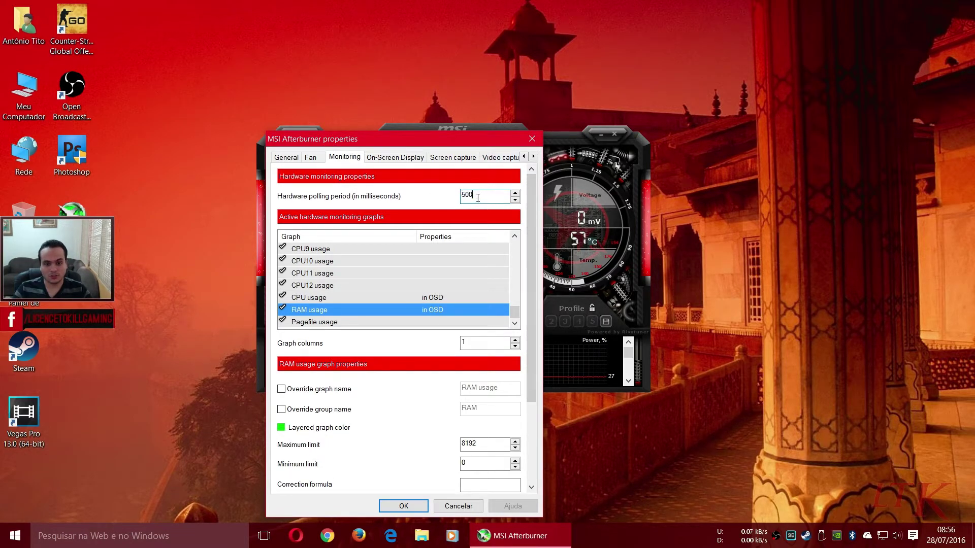
Assign PGUP as the hotkey for toggling the On-Screen Display and PGDOWN as the screen capture hotkey
click(392, 160)
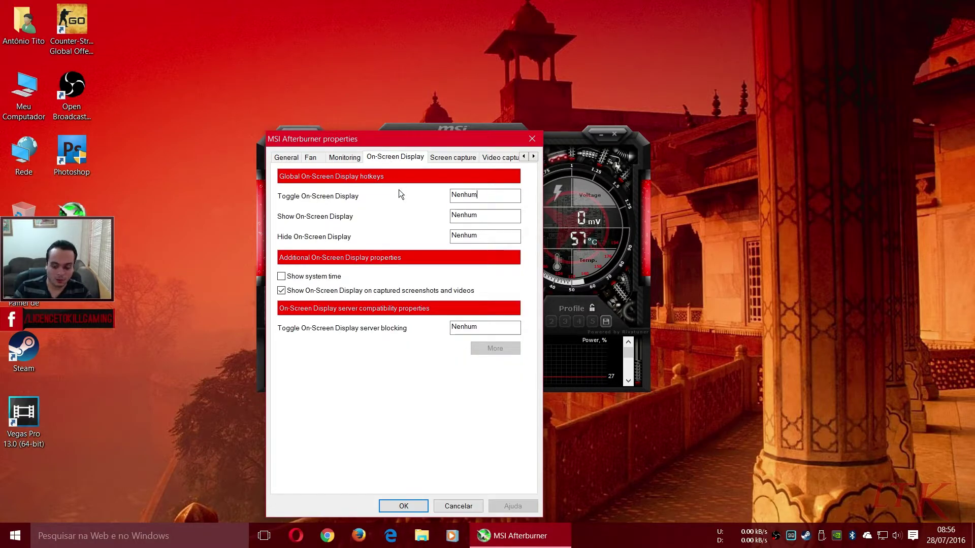
key(Page_Up)
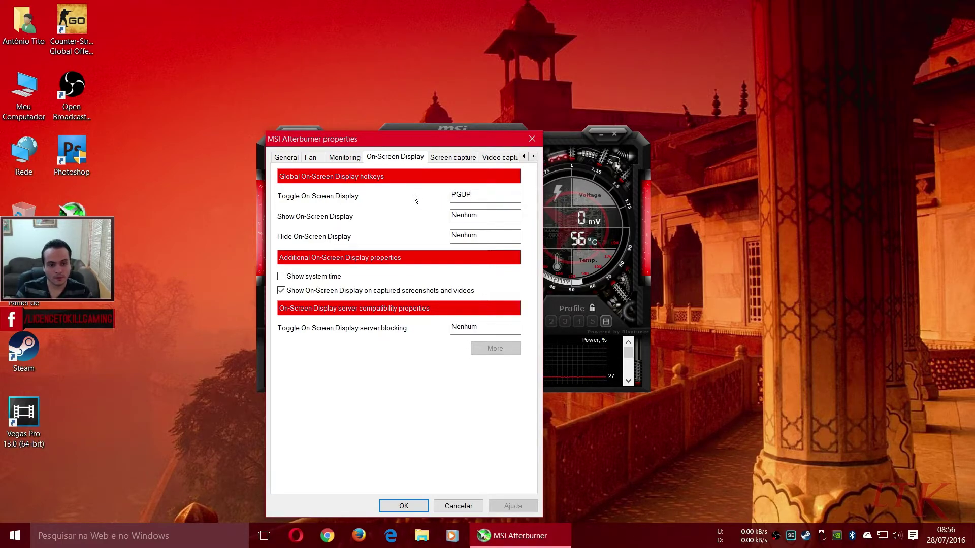
click(451, 158)
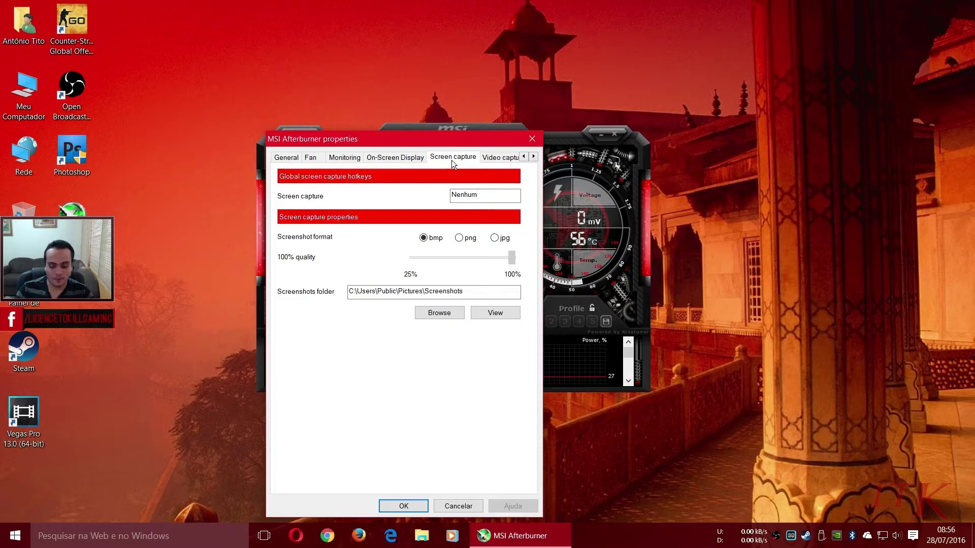
key(Page_Down)
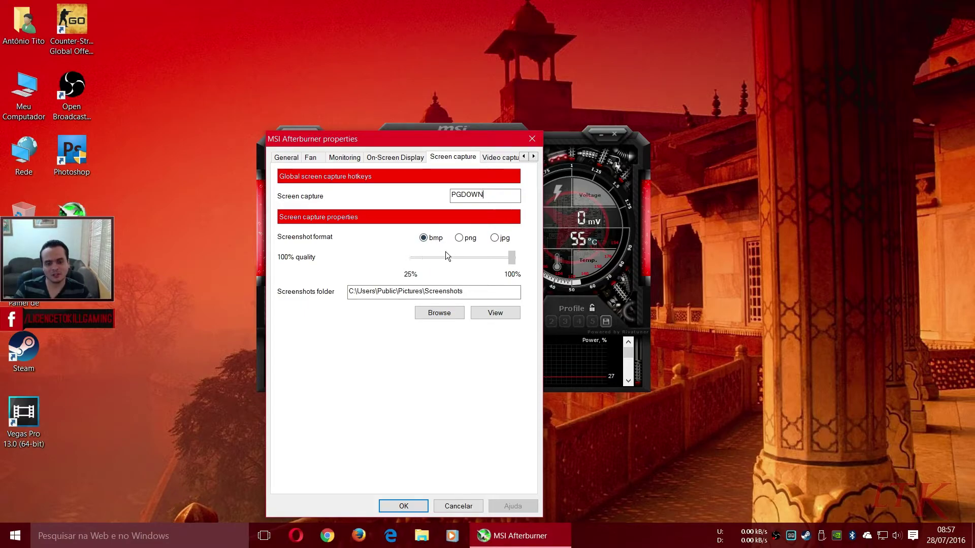
Check the personal Imagens folder for an Afterburner folder that can store the screenshots
click(464, 294)
double_click(463, 294)
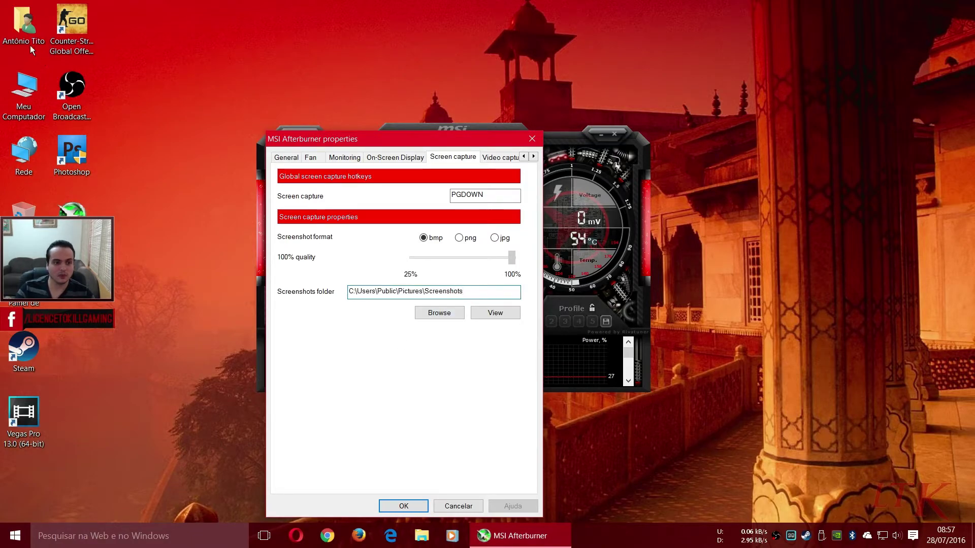
double_click(24, 32)
double_click(508, 160)
click(283, 173)
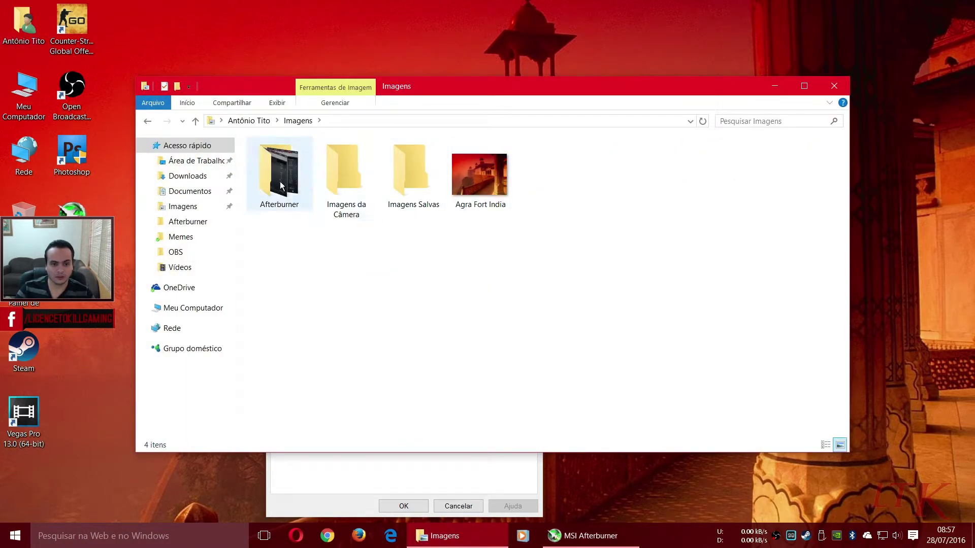
click(833, 86)
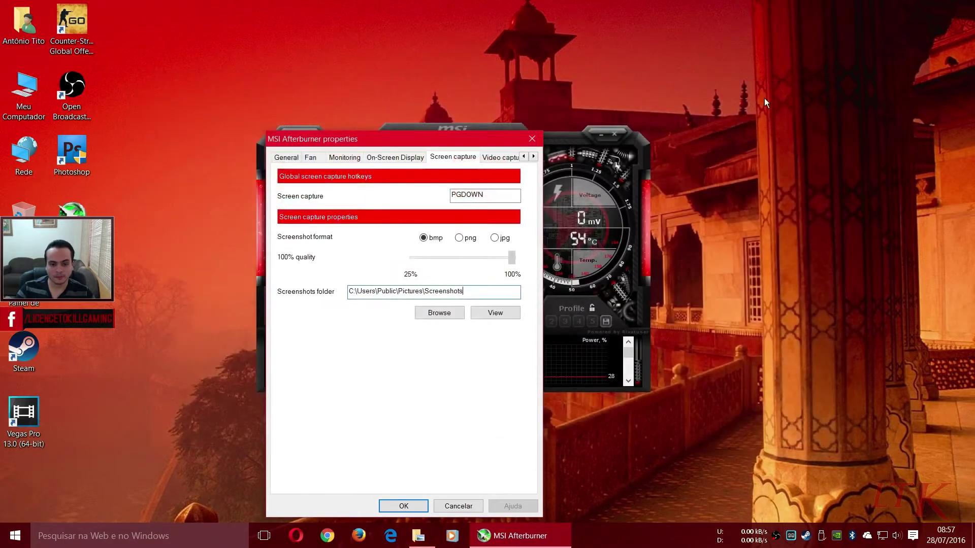
Set the screenshots folder to the Afterburner folder inside Imagens
click(449, 313)
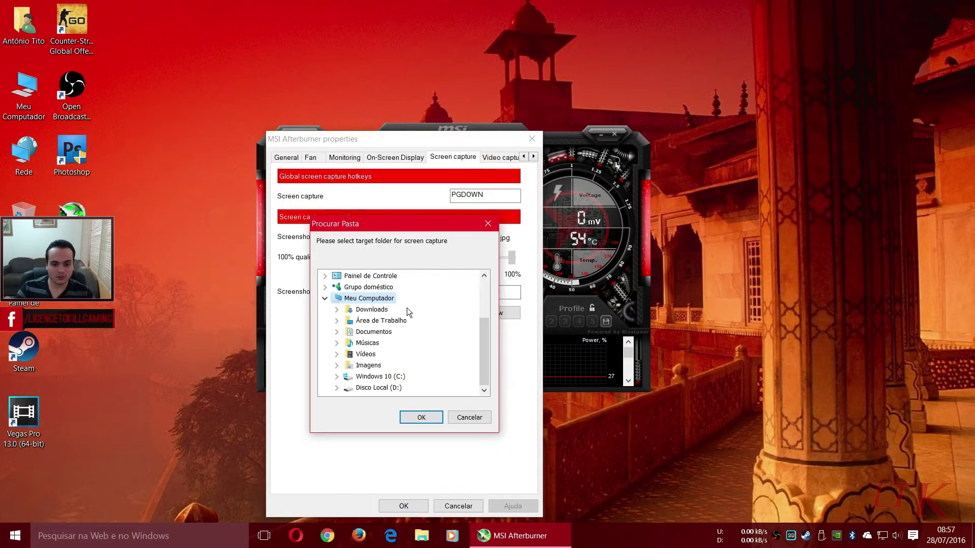
double_click(368, 365)
click(373, 354)
click(421, 417)
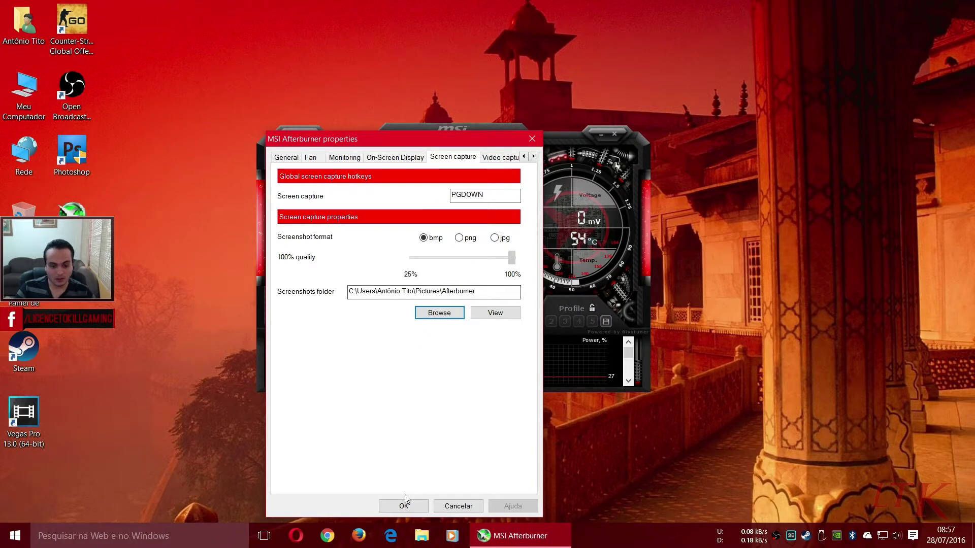
Change the user interface skin to Default MSI Afterburner v3 skin and apply the properties
click(491, 156)
double_click(533, 157)
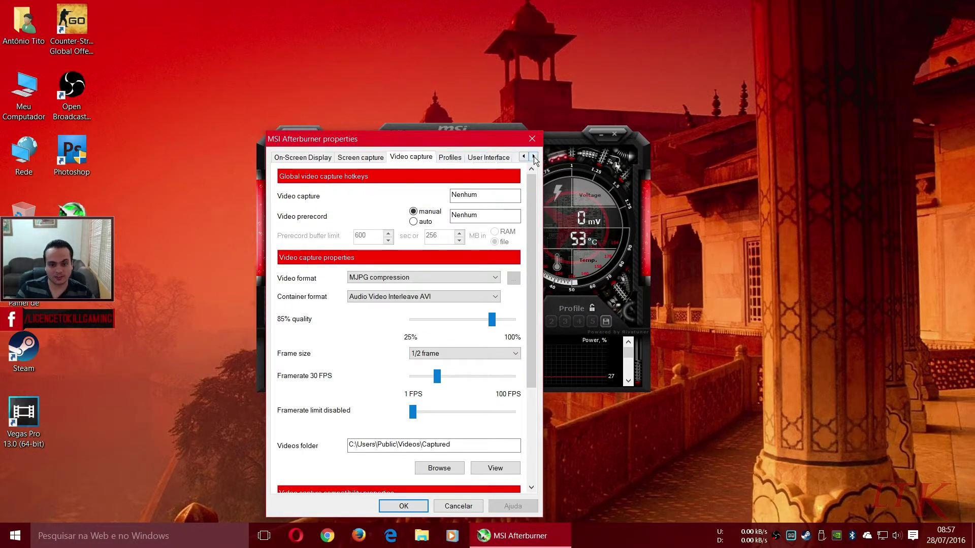
click(486, 159)
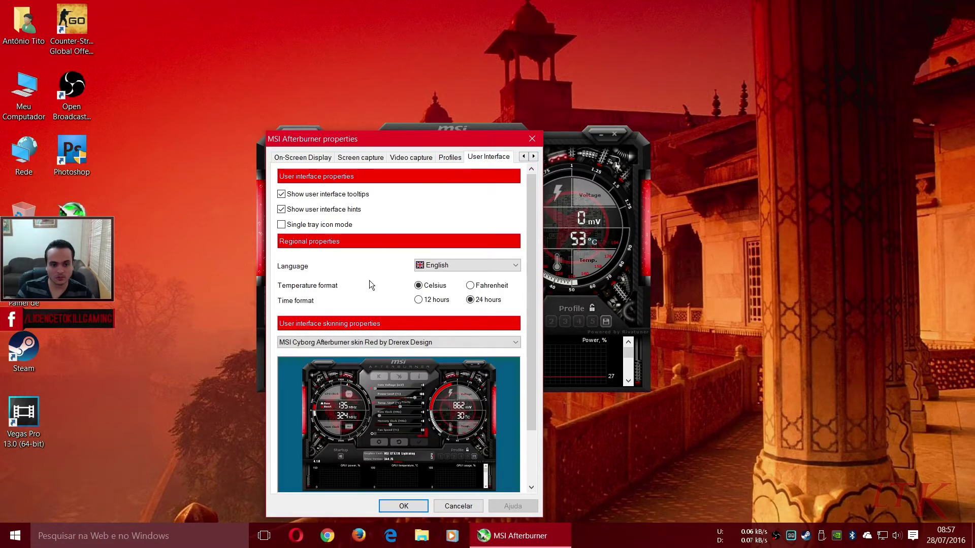
click(390, 343)
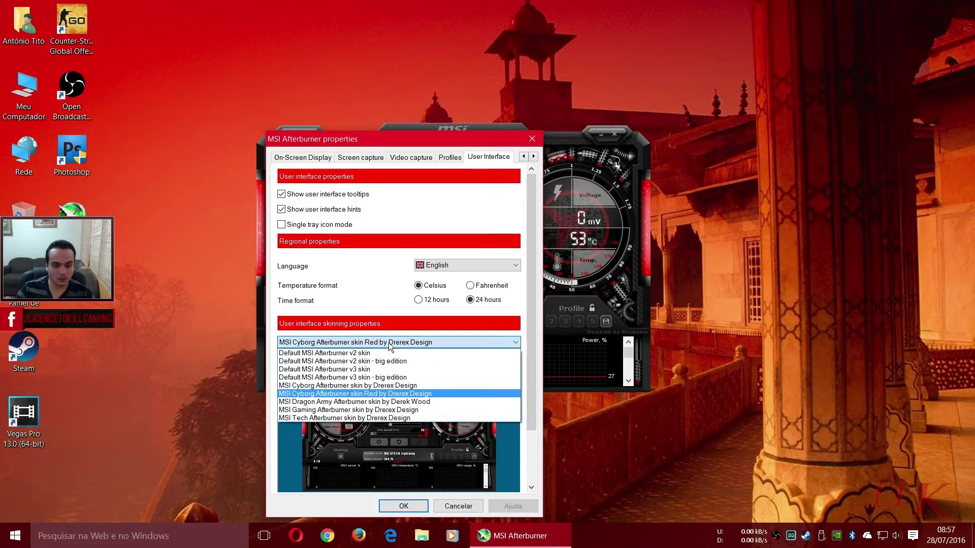
click(370, 369)
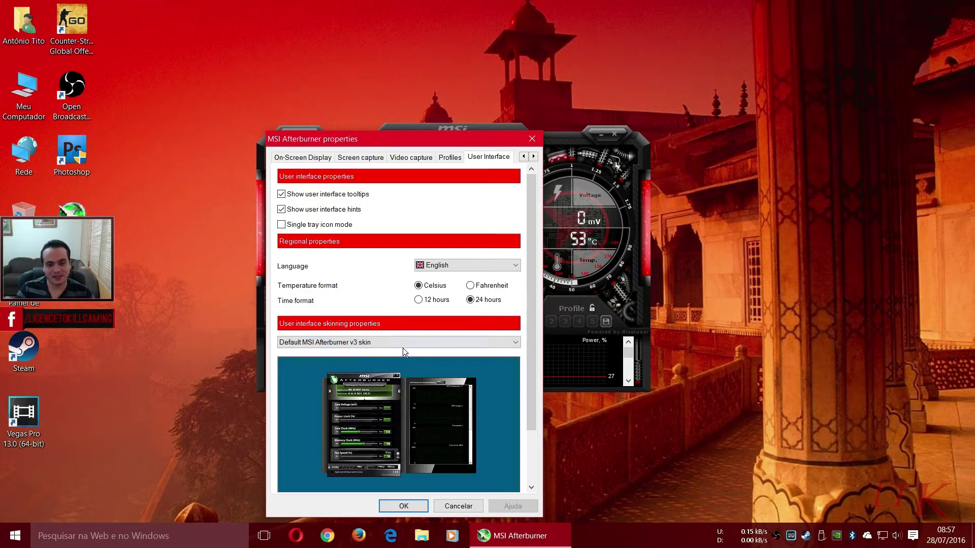
click(404, 506)
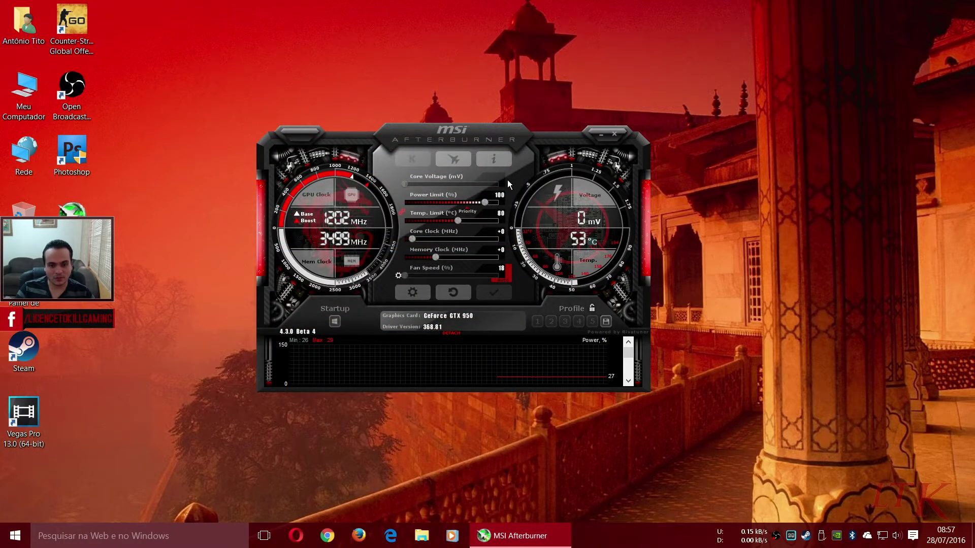
Set the user interface skin to Default MSI Afterburner v2 skin and apply the properties
click(579, 296)
click(436, 370)
click(534, 156)
click(534, 156)
click(533, 156)
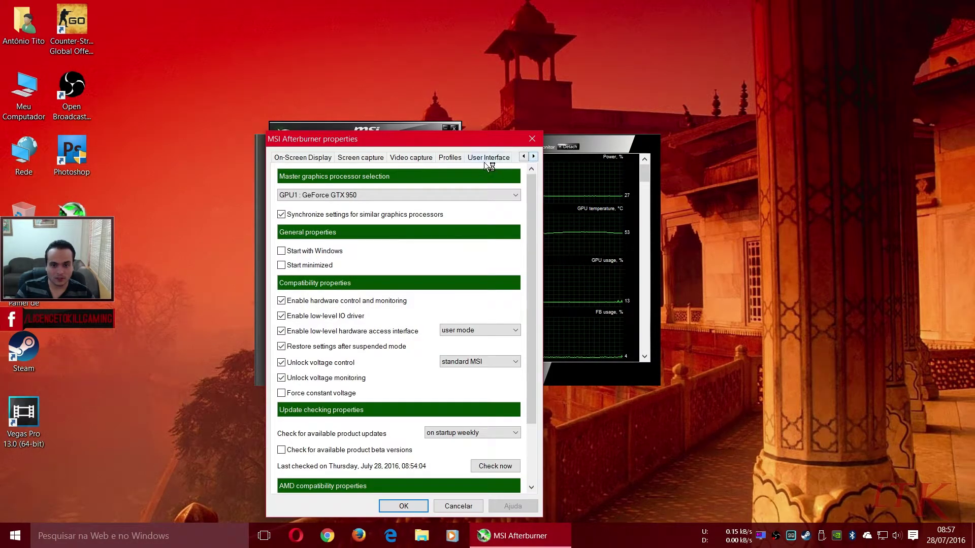
click(483, 160)
click(376, 342)
click(376, 359)
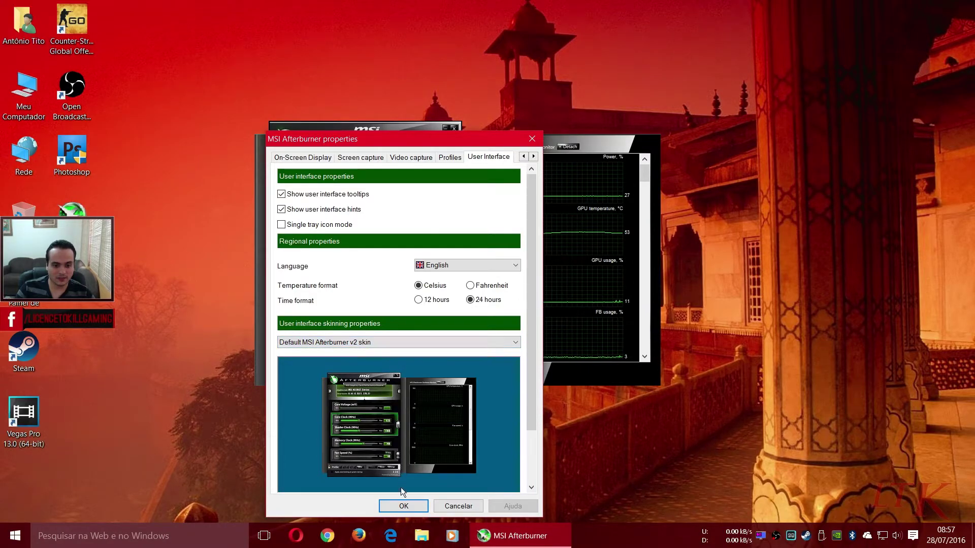
click(402, 506)
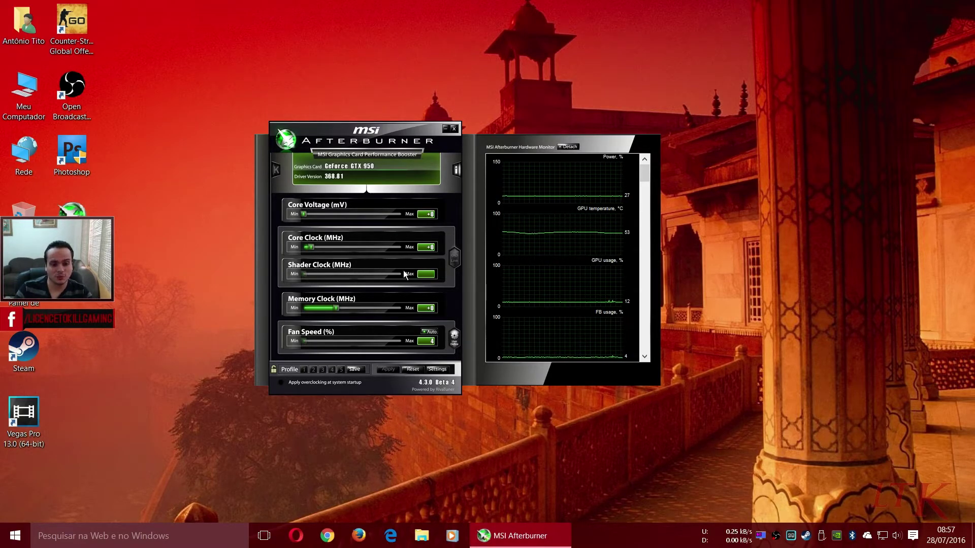
Switch the user interface skin to Default MSI Afterburner v3 skin and confirm the properties
click(437, 369)
click(534, 157)
click(534, 157)
click(534, 157)
click(488, 157)
click(358, 342)
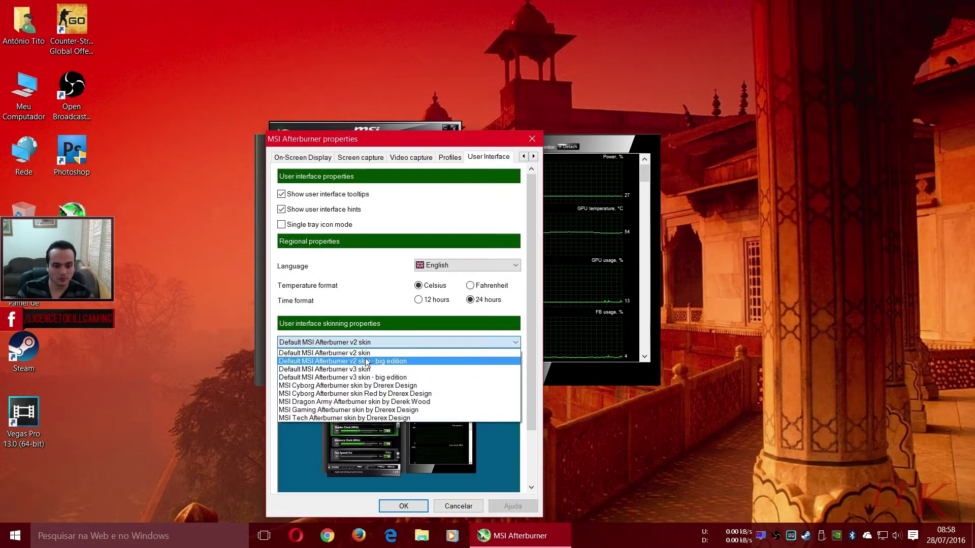
click(370, 370)
click(404, 506)
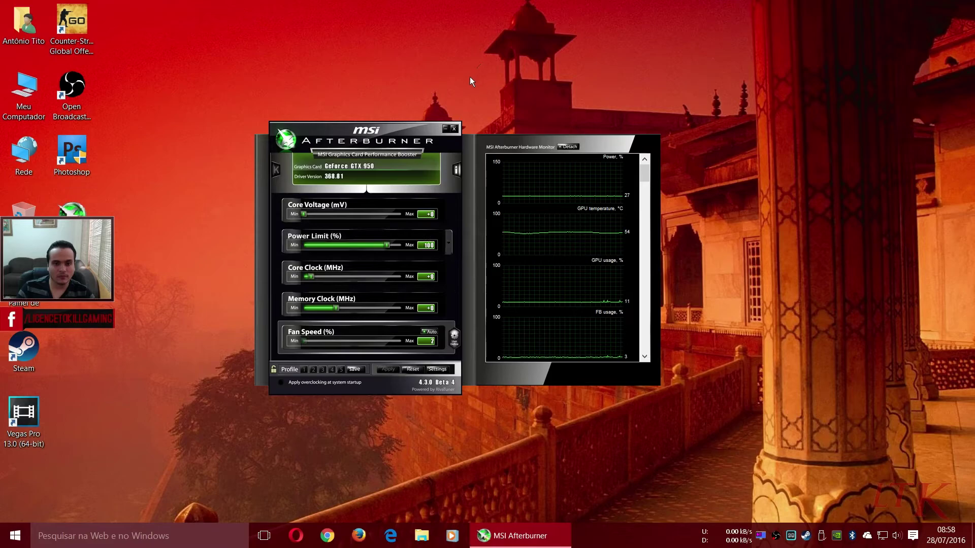
key(Return)
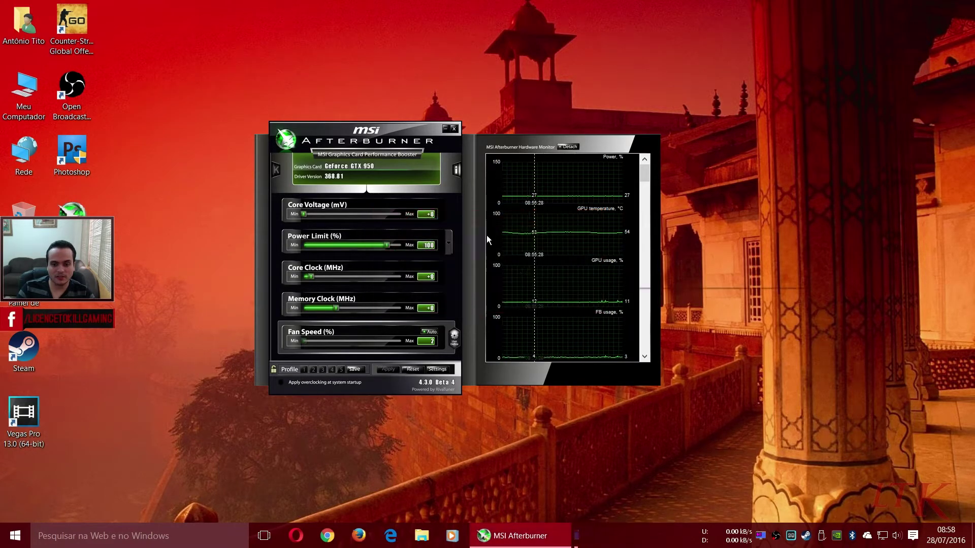
Close MSI Afterburner, relaunch it from the desktop and minimize its window
click(454, 128)
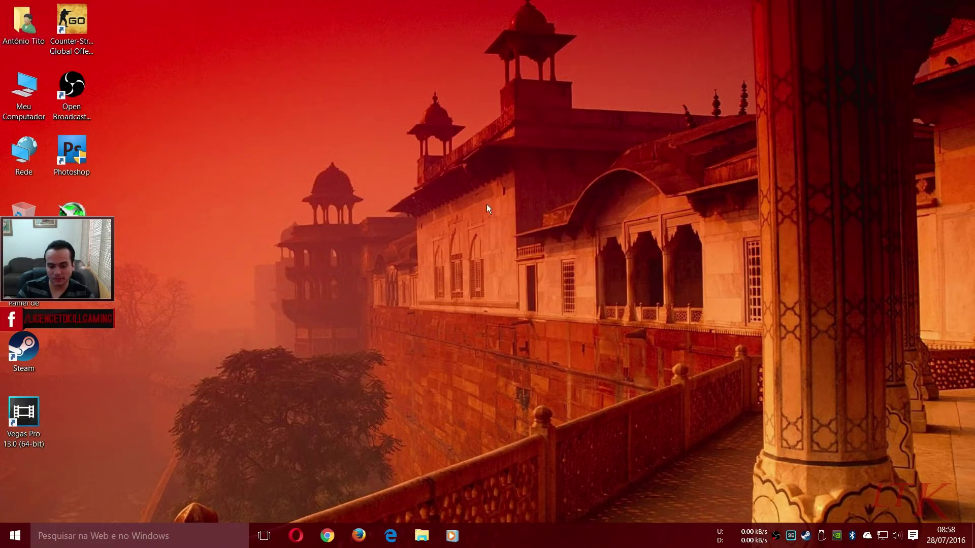
double_click(72, 214)
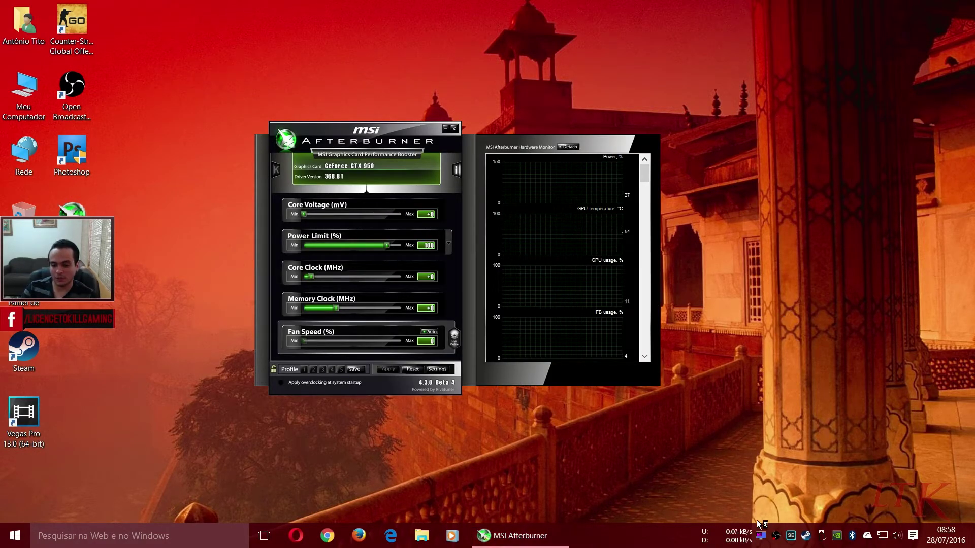
click(445, 128)
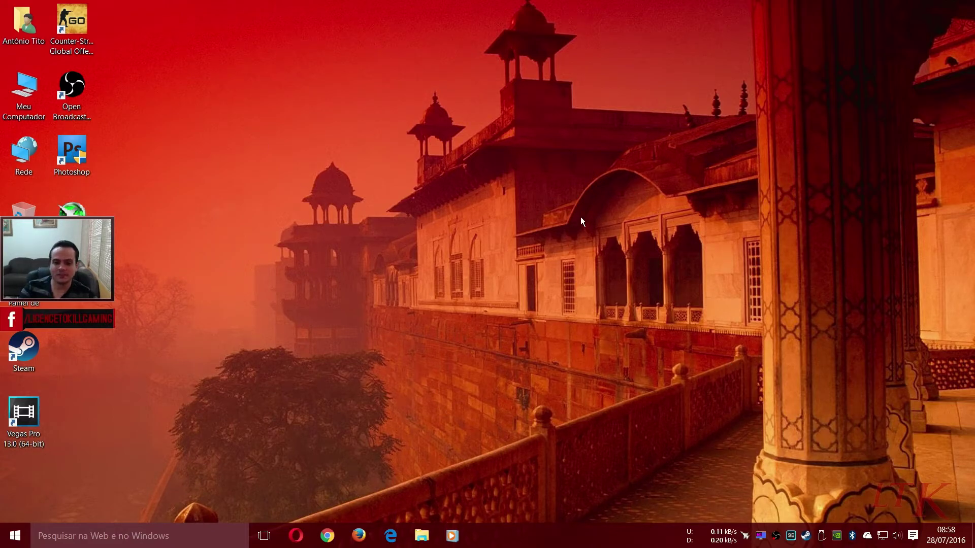
drag(305, 173, 616, 323)
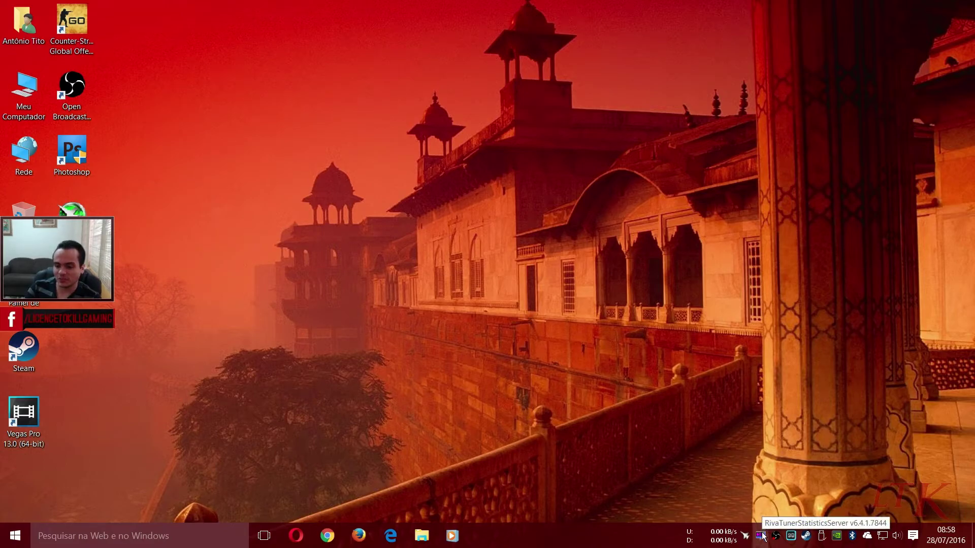
drag(352, 183, 487, 285)
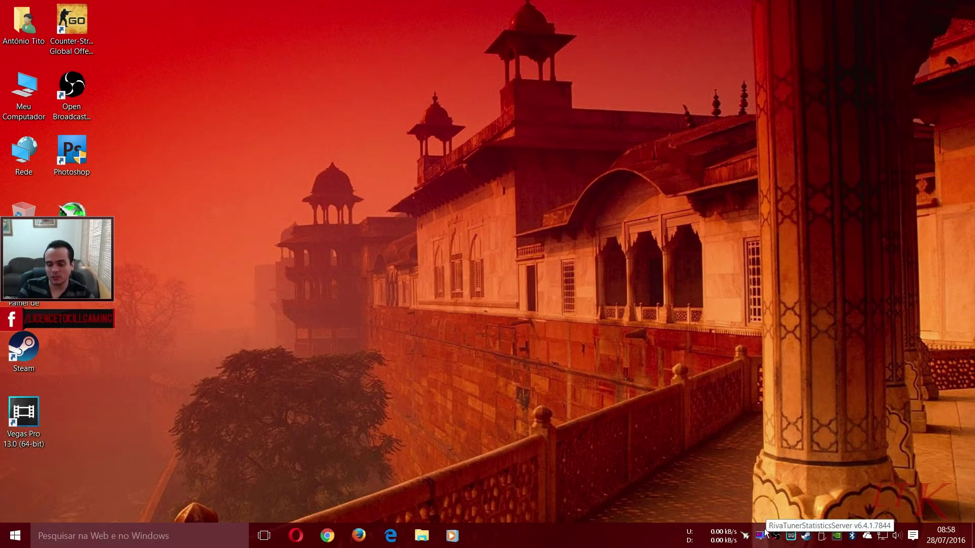
Open RivaTuner Statistics Server, enlarge the On-Screen Display zoom slightly and set the first palette colour to dark red (RGB 128, 0, 0)
click(532, 226)
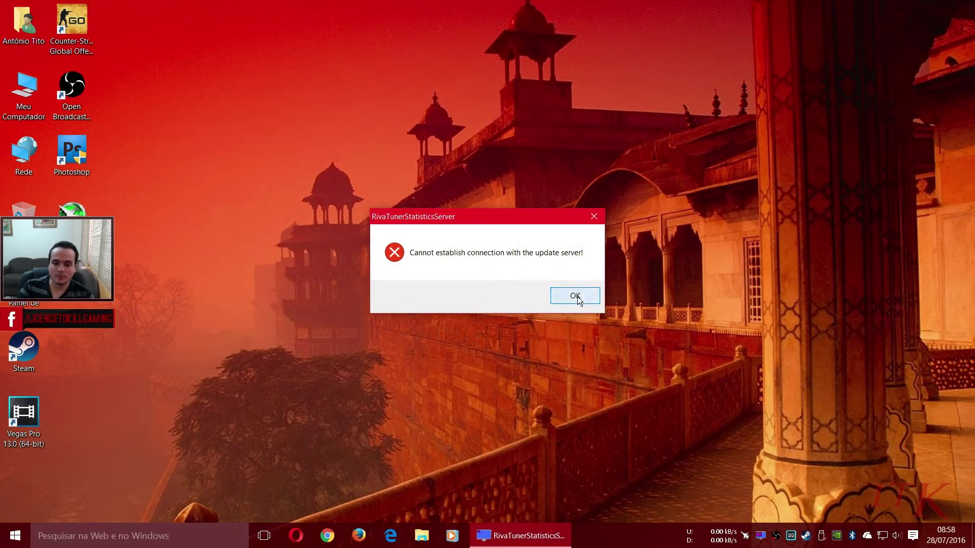
click(576, 296)
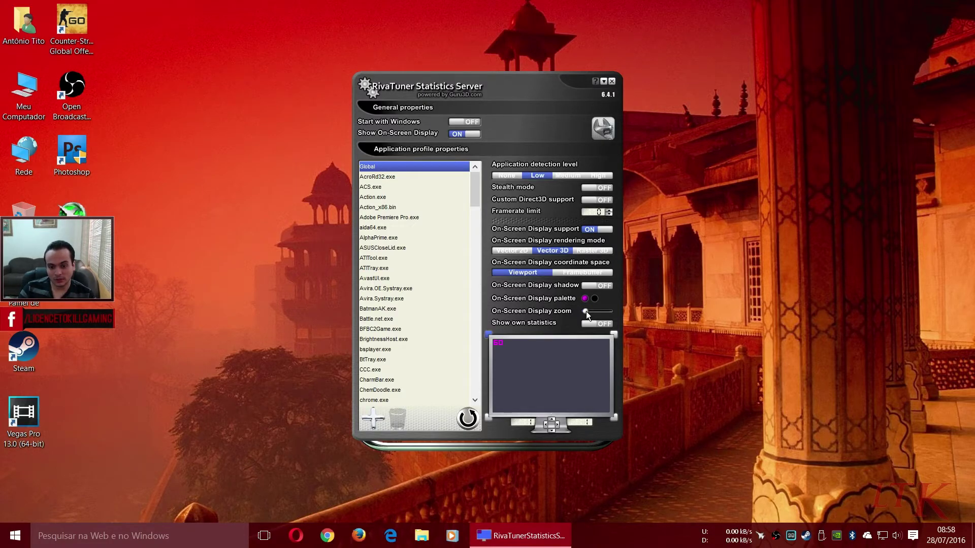
mouse_move(590, 311)
mouse_down()
mouse_move(611, 312)
mouse_move(593, 309)
mouse_up()
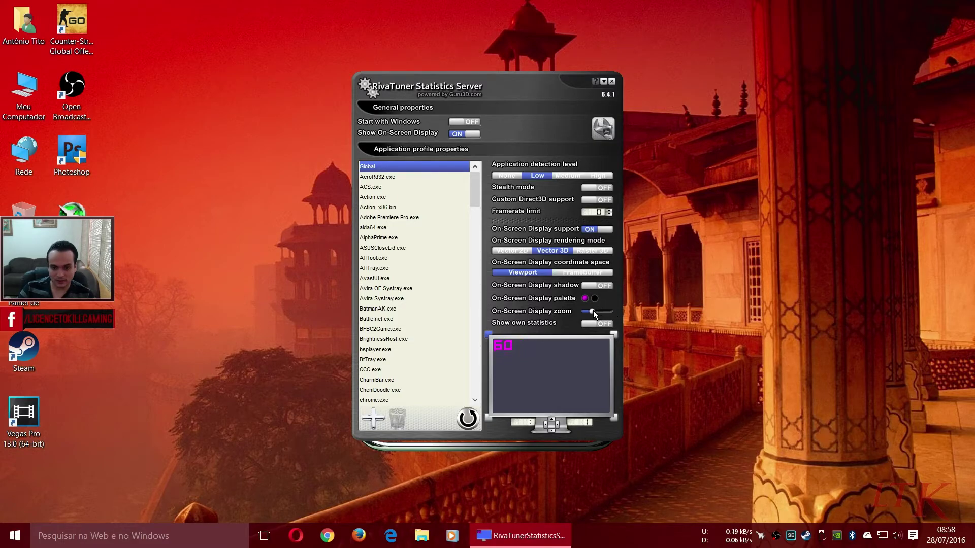
click(585, 299)
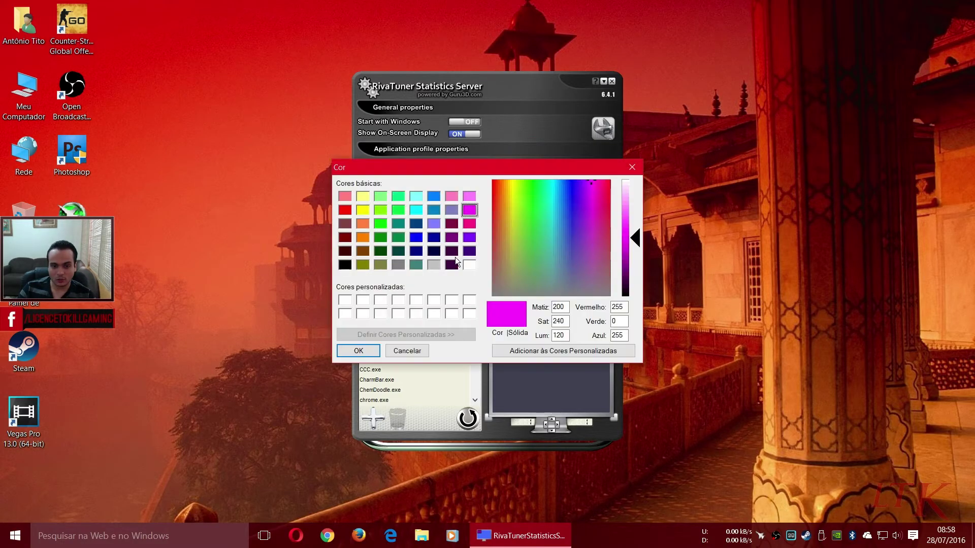
click(345, 237)
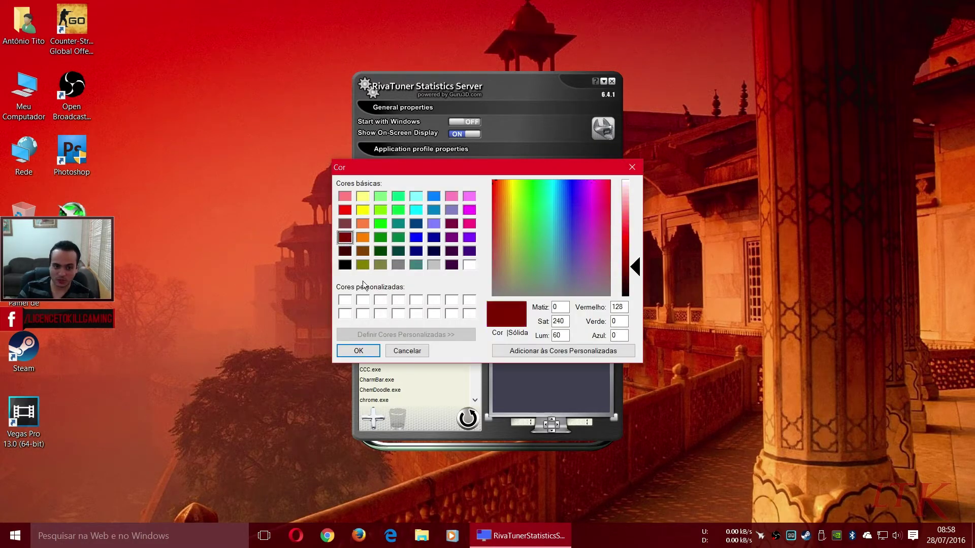
click(359, 351)
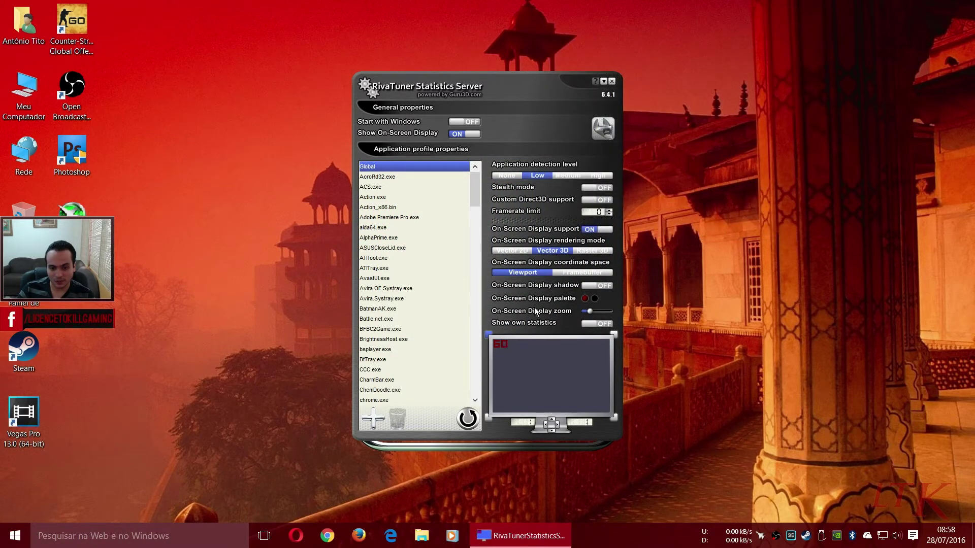
Set the On-Screen Display rendering mode to Raster 3D with the Trebuchet MS Regular font
click(591, 253)
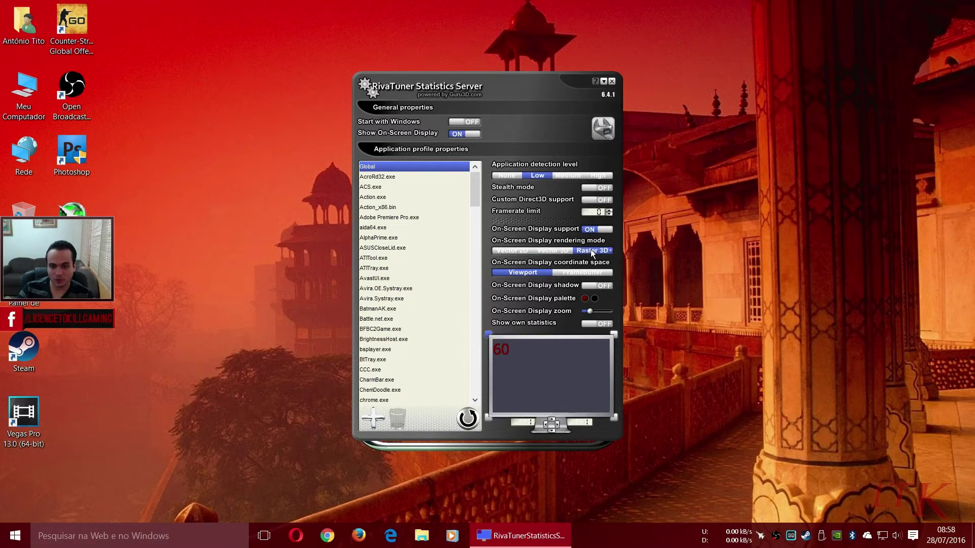
click(590, 253)
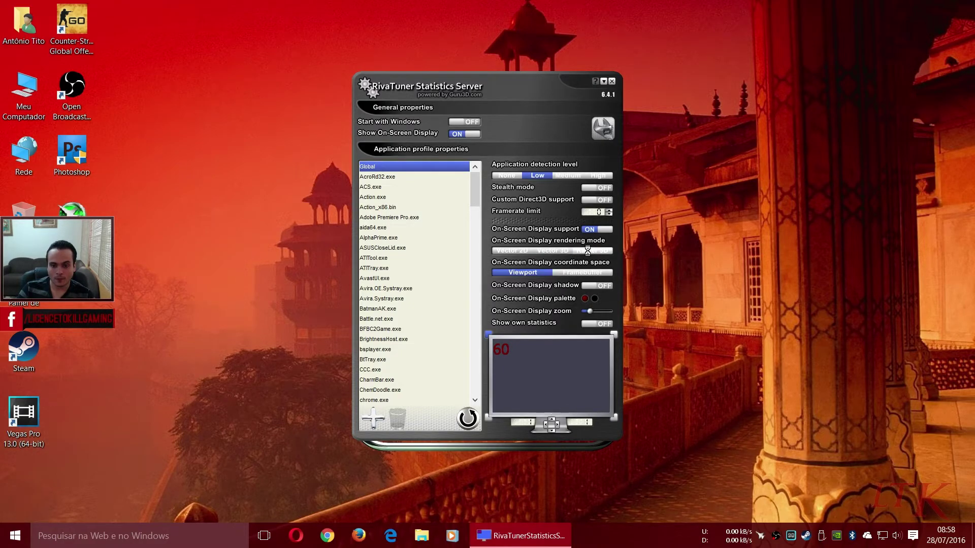
click(447, 258)
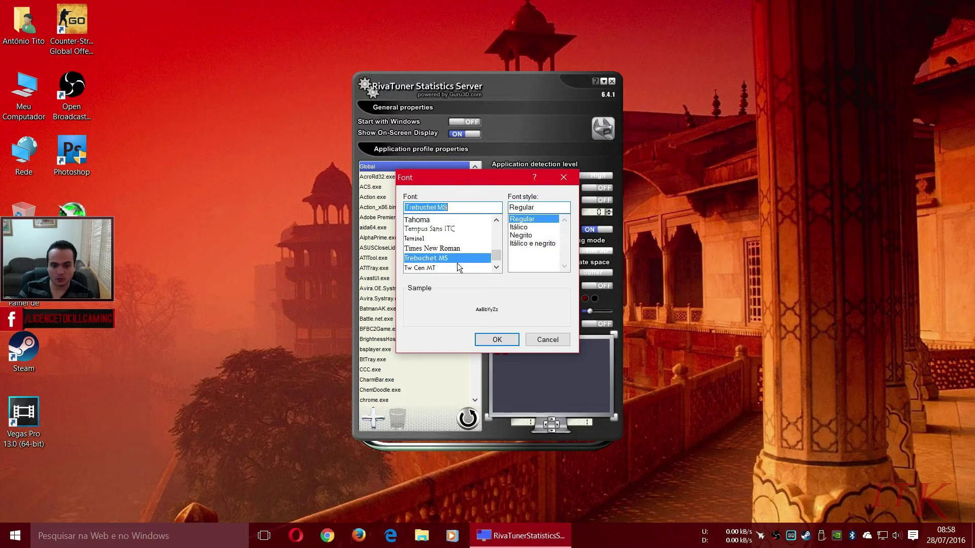
click(497, 339)
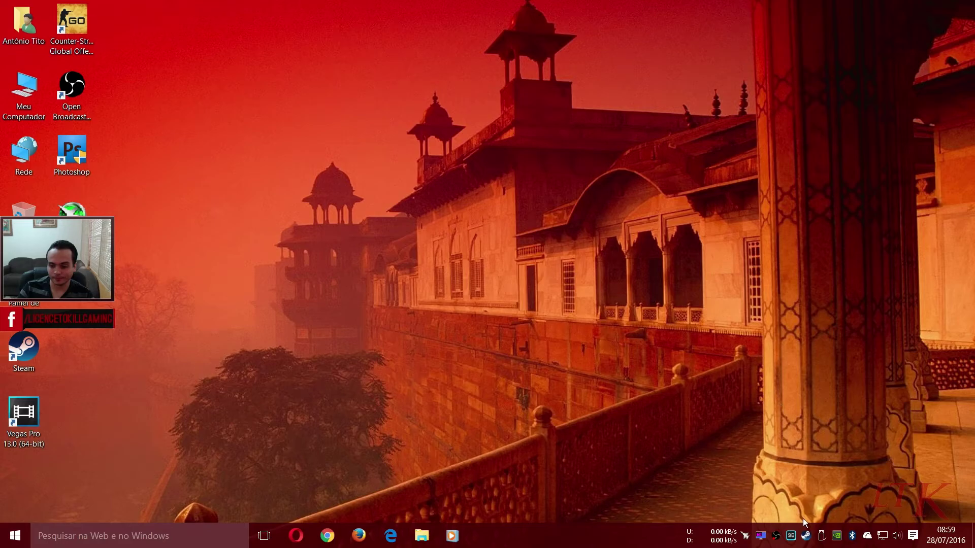
Launch Counter-Strike: Global Offensive through Steam and move its window towards the middle of the desktop
right_click(806, 534)
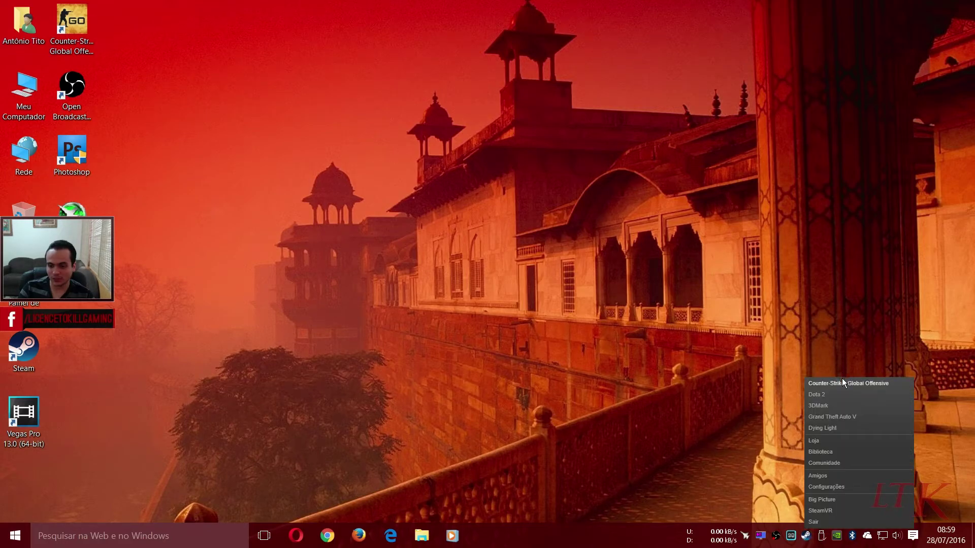
click(842, 379)
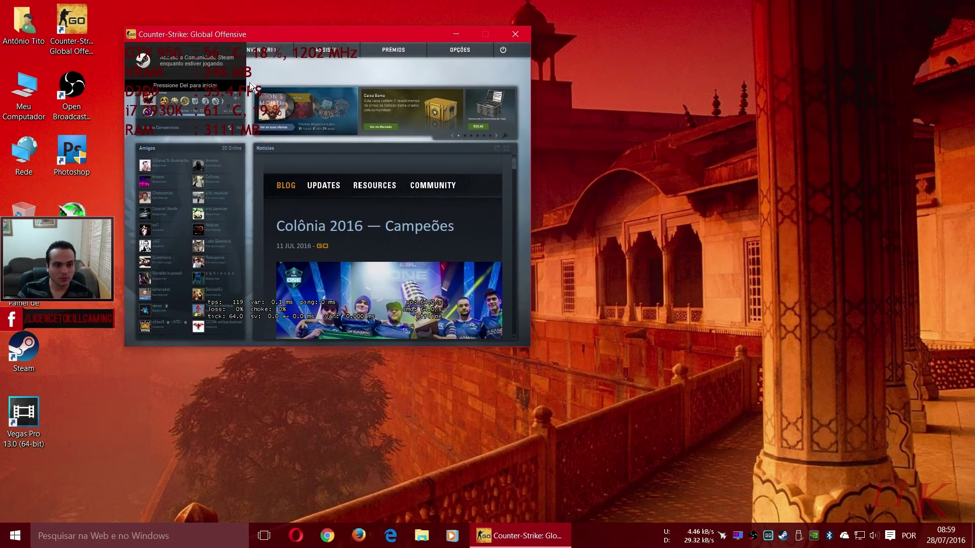
key(Delete)
key(Delete)
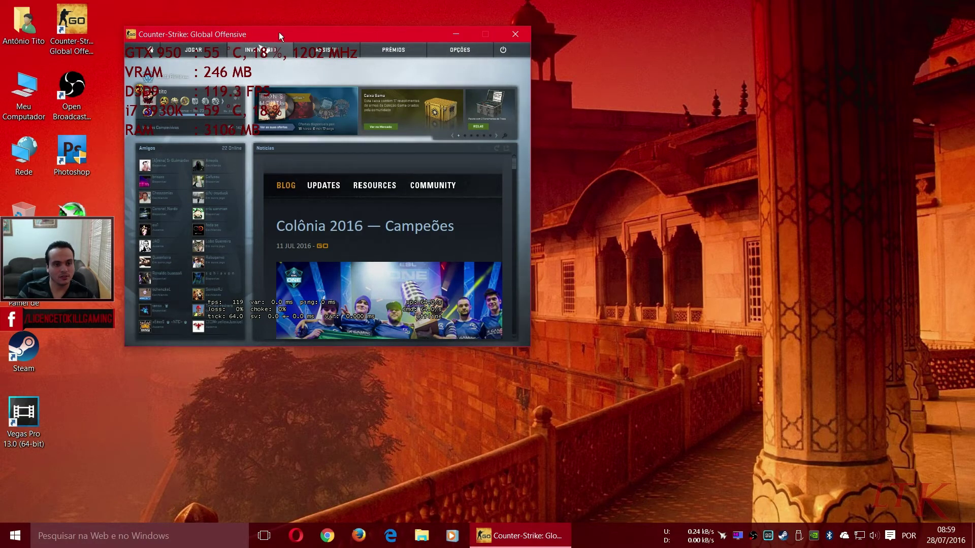
drag(278, 32, 405, 59)
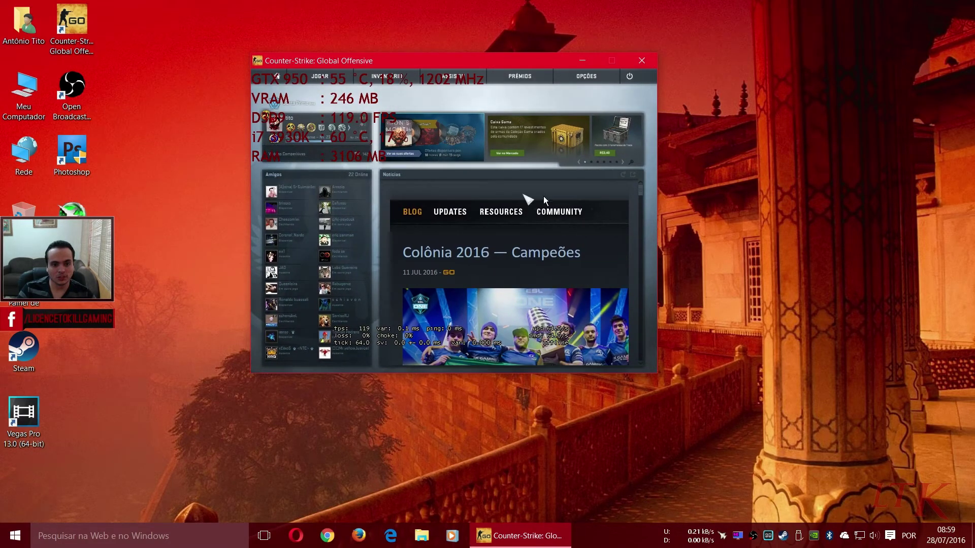
Open RivaTuner Statistics Server and arrange it side by side with the game window
click(762, 288)
click(737, 536)
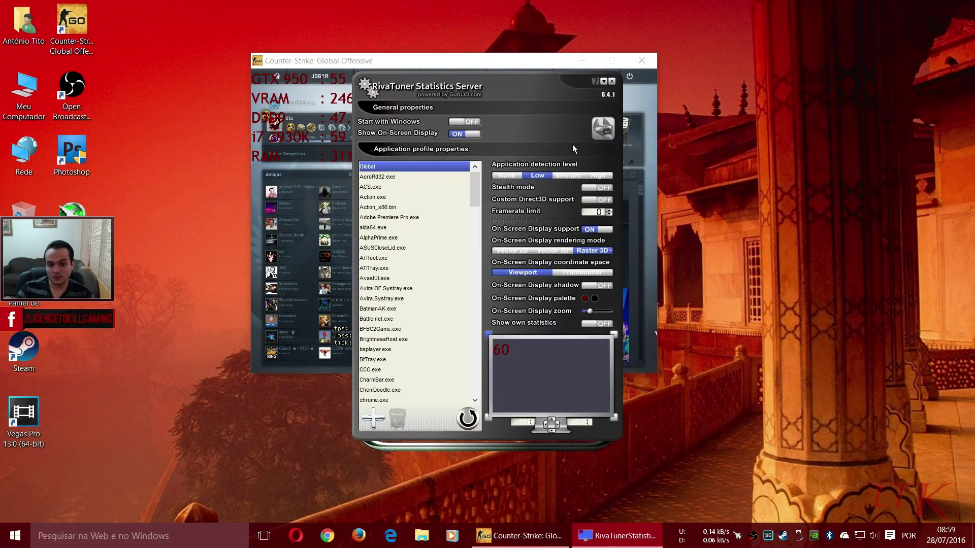
drag(538, 60, 372, 44)
click(510, 81)
drag(510, 81, 685, 36)
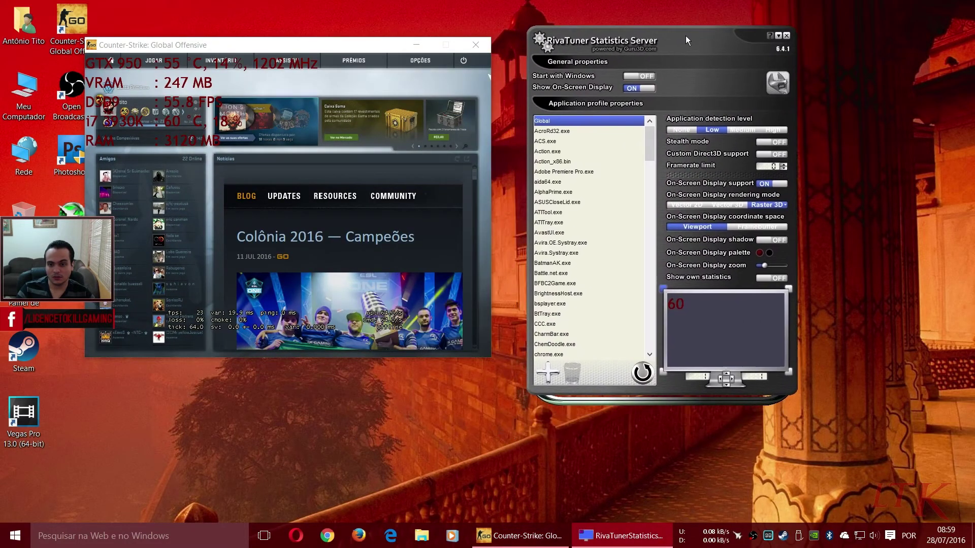
Try a larger On-Screen Display zoom with the first palette colour set to bright green (RGB 0, 255, 0)
mouse_move(766, 266)
mouse_down()
mouse_move(759, 257)
mouse_move(773, 266)
mouse_up()
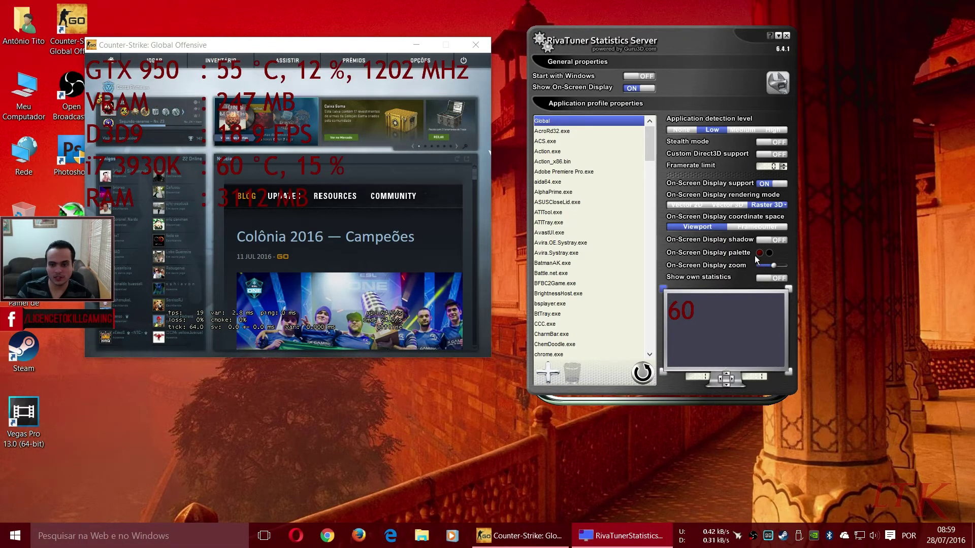
click(759, 253)
click(559, 176)
click(538, 305)
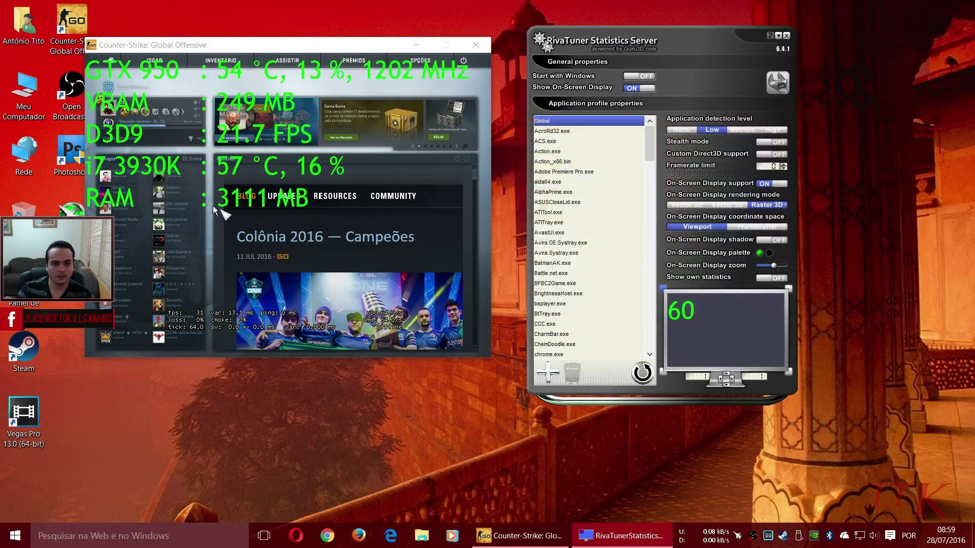
Set the first On-Screen Display palette colour back to dark red and reduce the zoom slightly
click(759, 253)
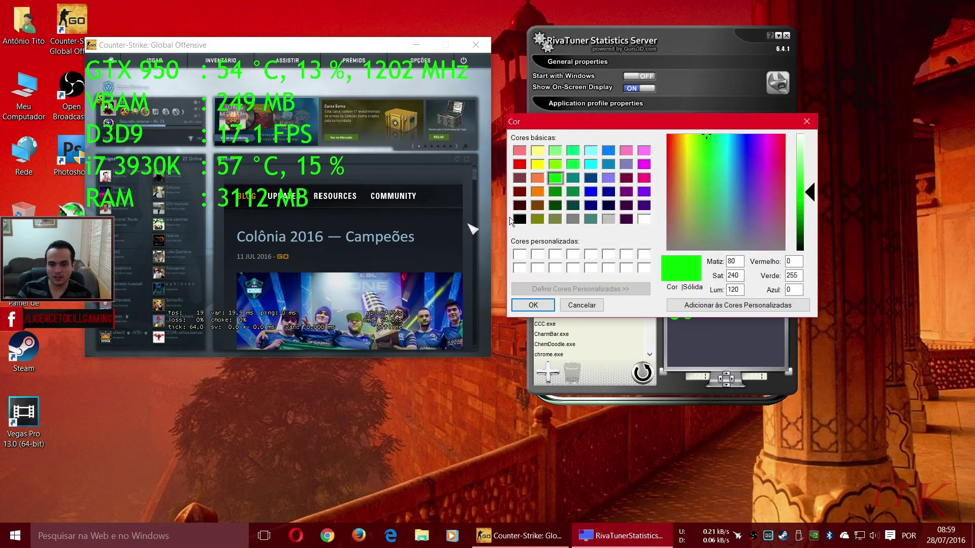
click(520, 191)
click(538, 305)
click(769, 206)
click(671, 294)
drag(770, 265, 767, 267)
Put the RivaTuner Statistics Server window away and move the game window towards the middle of the desktop
drag(621, 34, 733, 43)
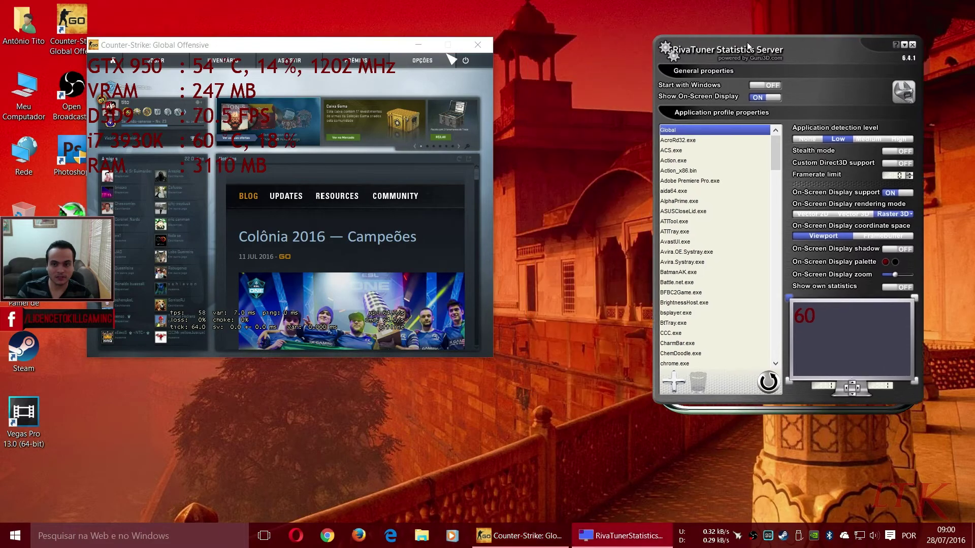
click(898, 46)
drag(323, 45, 497, 66)
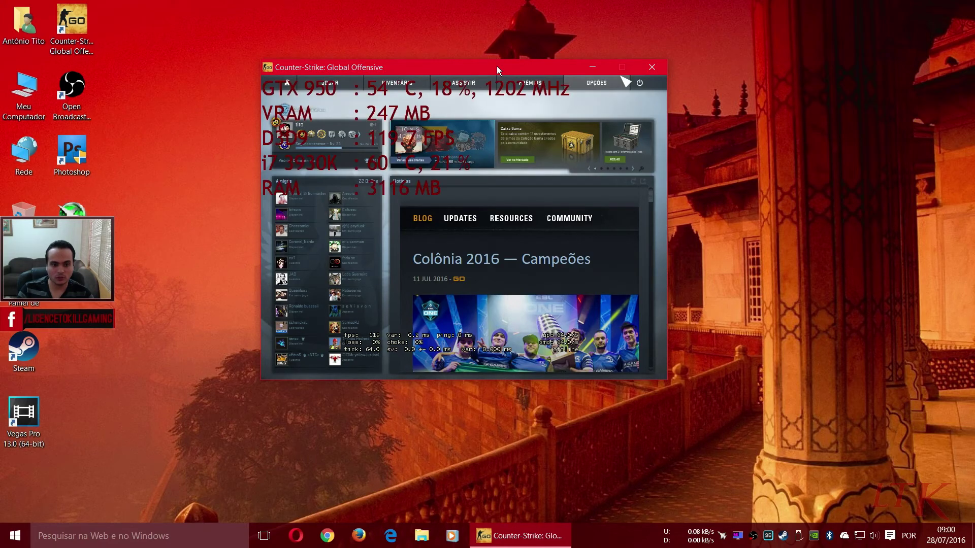
View the newest game screenshot, csgo_2016_07_28_09_00_09_657, in the Afterburner folder inside Imagens, and close the viewer and folder
double_click(23, 23)
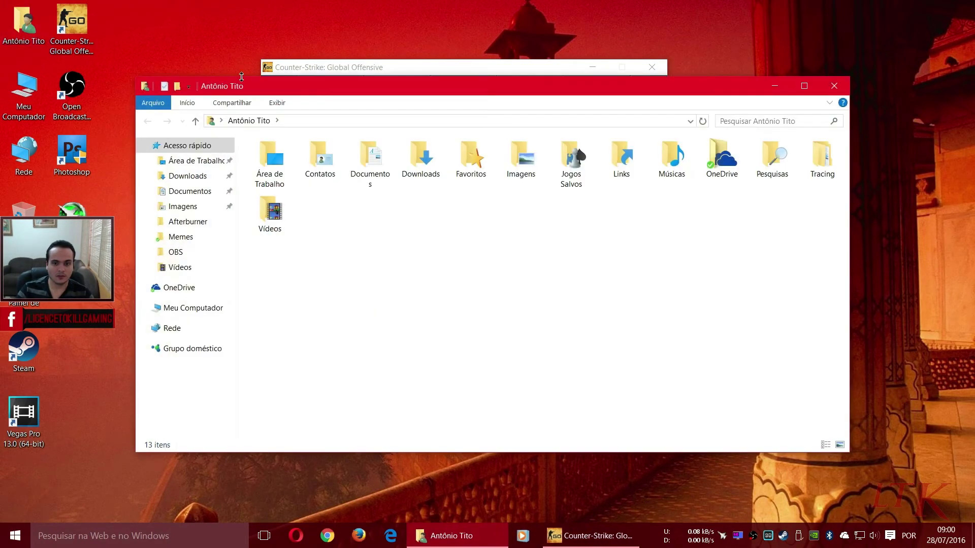
double_click(521, 157)
double_click(309, 171)
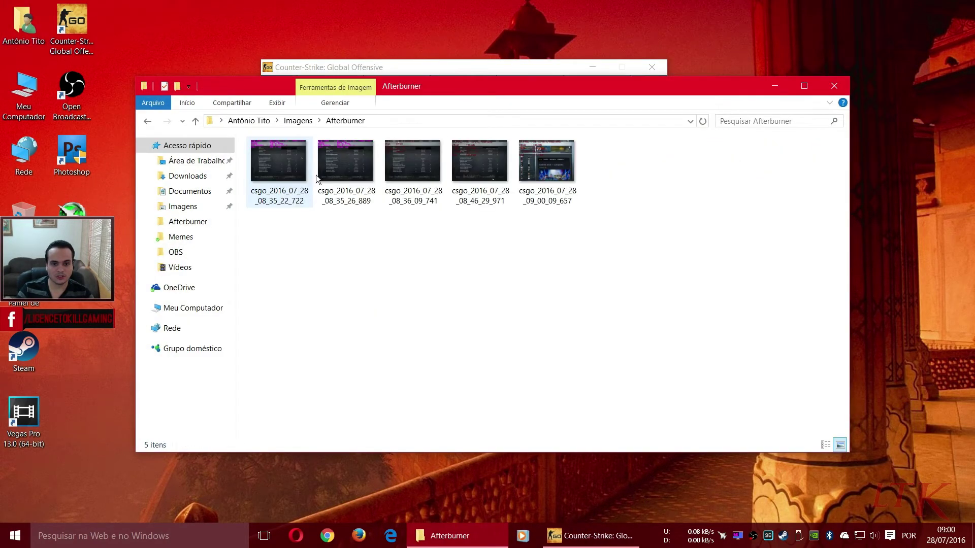
double_click(556, 175)
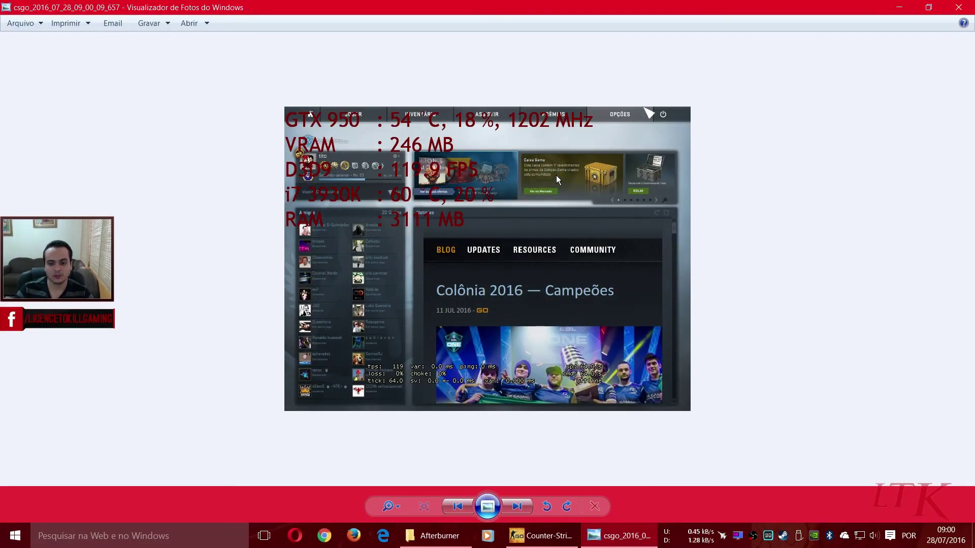
click(958, 7)
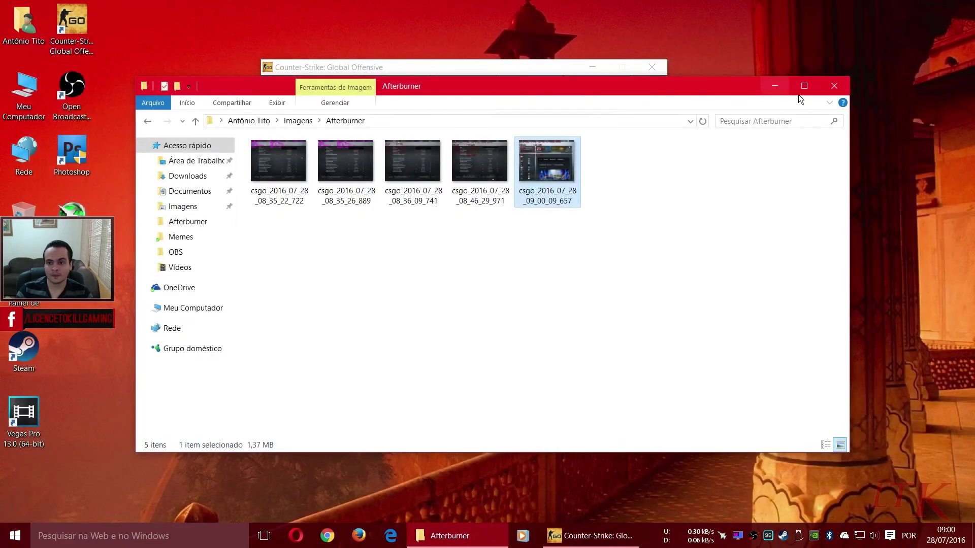
click(834, 87)
Move the game window slightly lower on the desktop and return focus to the desktop
drag(494, 63, 487, 116)
click(709, 209)
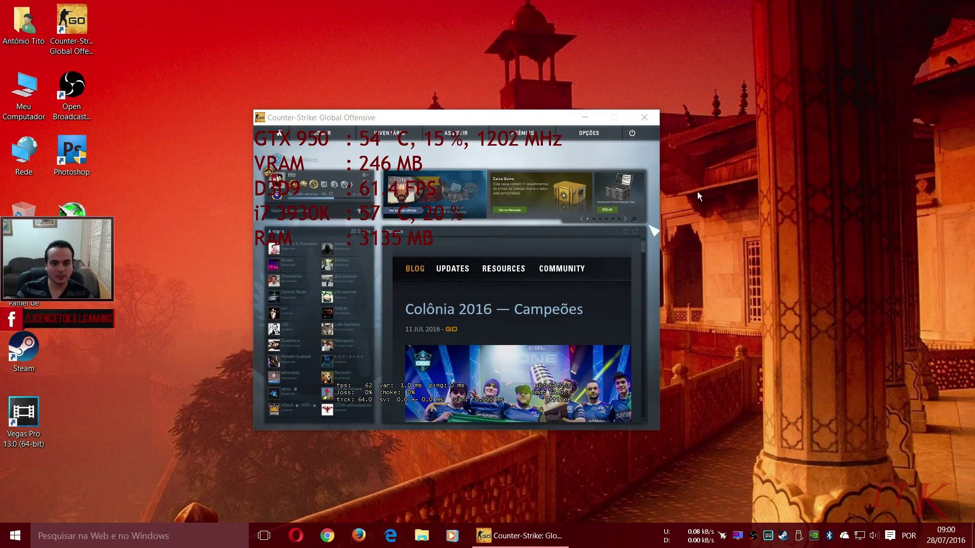